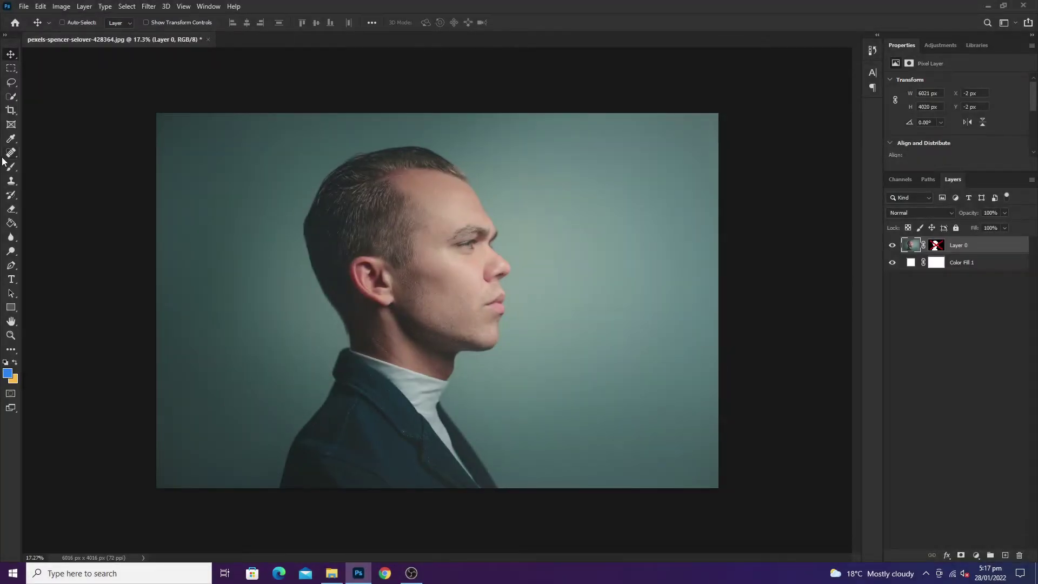
Quick-select the man and enable the layer mask to hide his backdrop
{"action": "key", "text": "w"}
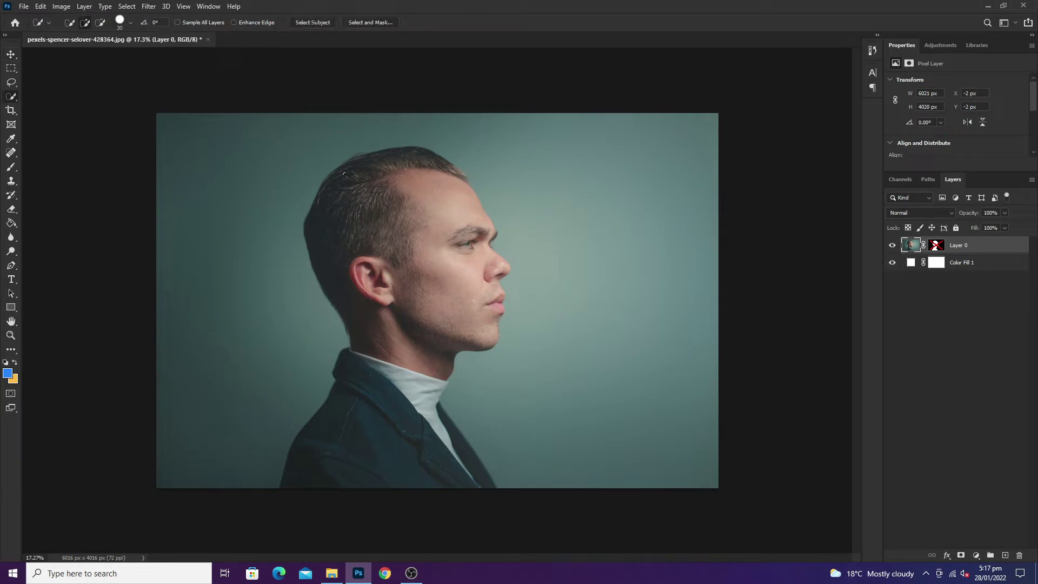
{"action": "left_click_drag", "start_coordinate": [474, 300], "coordinate": [472, 387]}
{"action": "key", "text": "ctrl+d"}
{"action": "left_click", "coordinate": [938, 247], "text": "shift"}
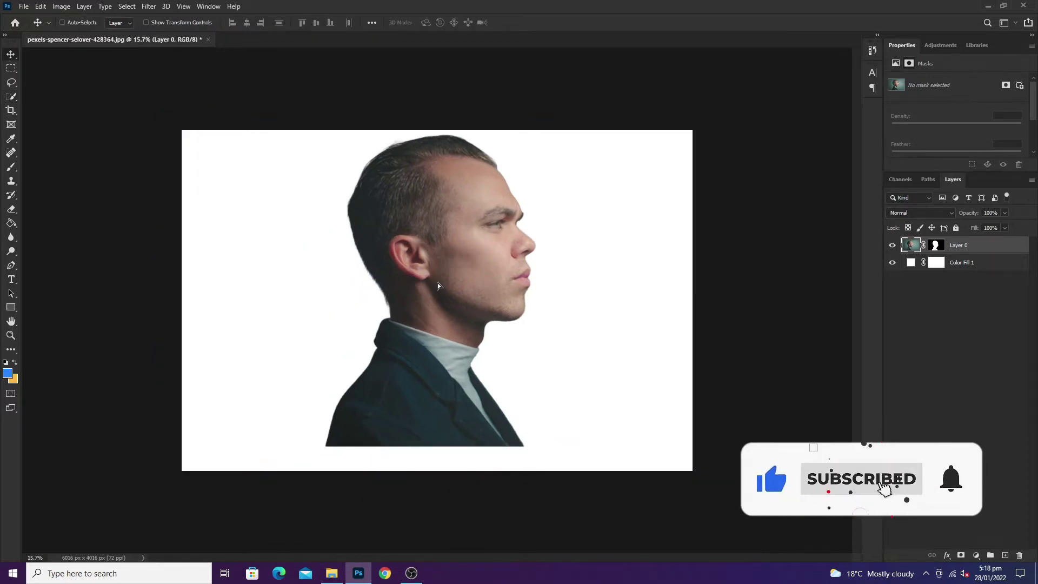
Scale the man's layer down to about 74% and nudge it down-left
{"action": "key", "text": "ctrl+t"}
{"action": "left_click_drag", "start_coordinate": [726, 104], "coordinate": [660, 146]}
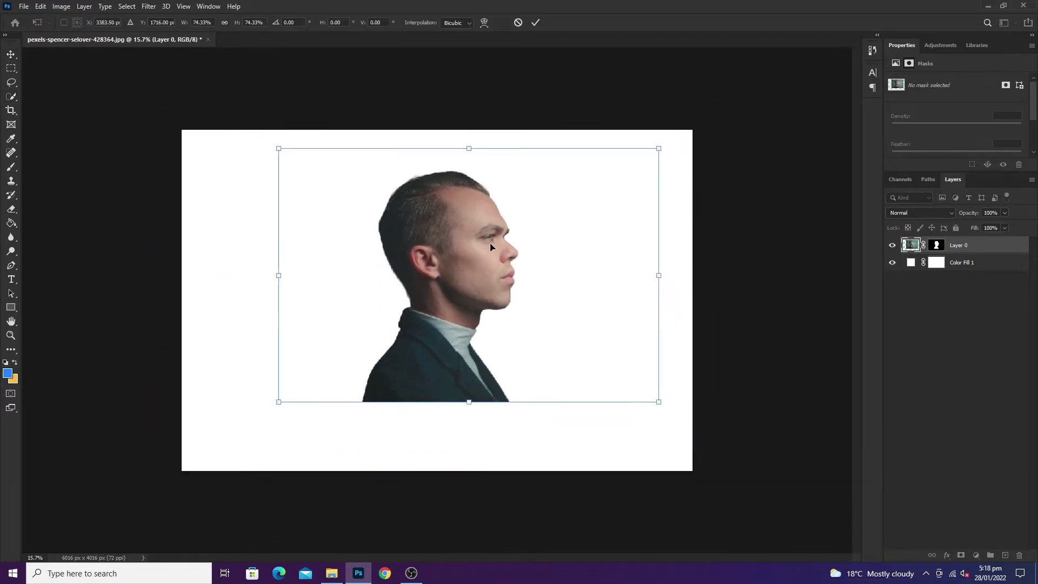
{"action": "left_click_drag", "start_coordinate": [492, 245], "coordinate": [475, 260]}
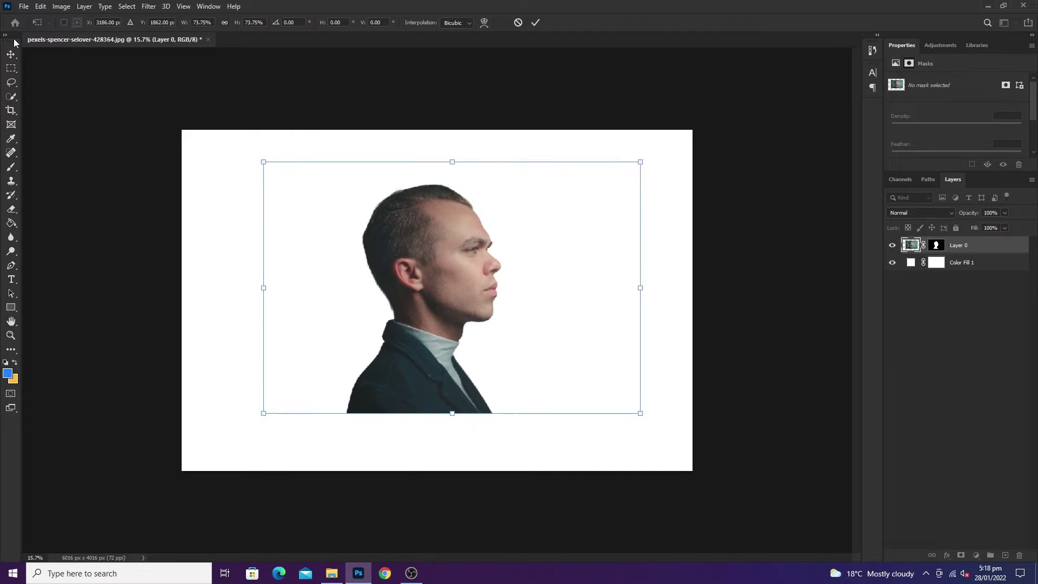
{"action": "key", "text": "Return"}
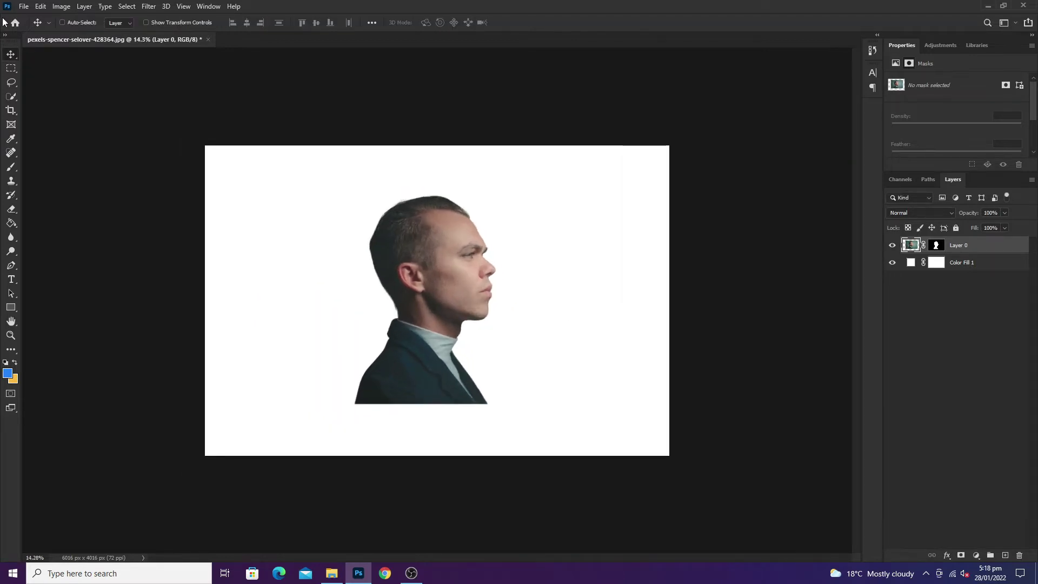
{"action": "left_click", "coordinate": [24, 6]}
Place the forest photo as an embedded layer and set its opacity to 40%
{"action": "left_click", "coordinate": [50, 221]}
{"action": "double_click", "coordinate": [389, 189]}
{"action": "key", "text": "ctrl+plus"}
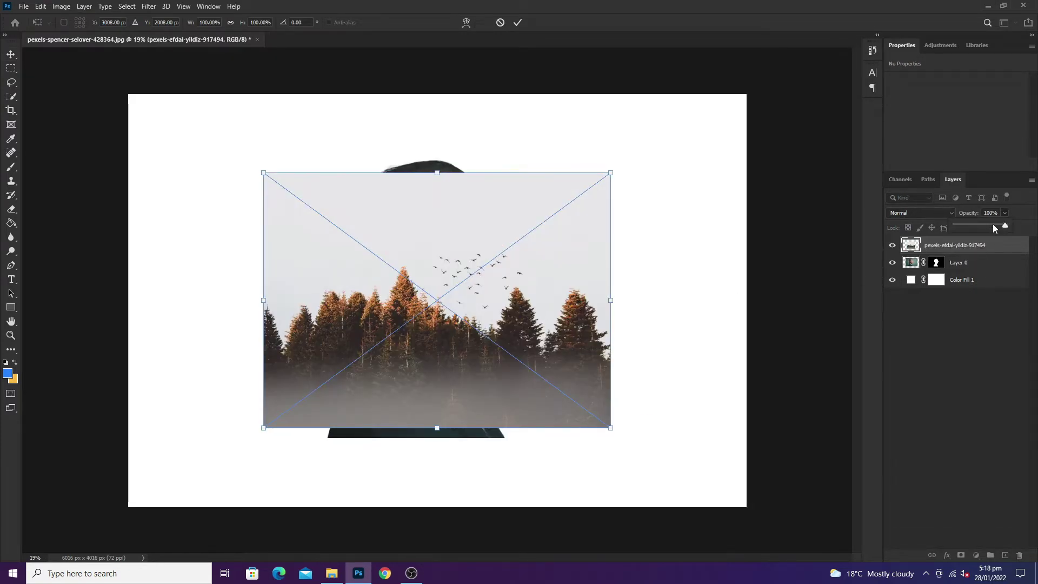
{"action": "left_click_drag", "start_coordinate": [976, 231], "coordinate": [976, 231]}
Enlarge the forest layer to about 150% and position it over the man's head
{"action": "left_click_drag", "start_coordinate": [609, 431], "coordinate": [687, 480]}
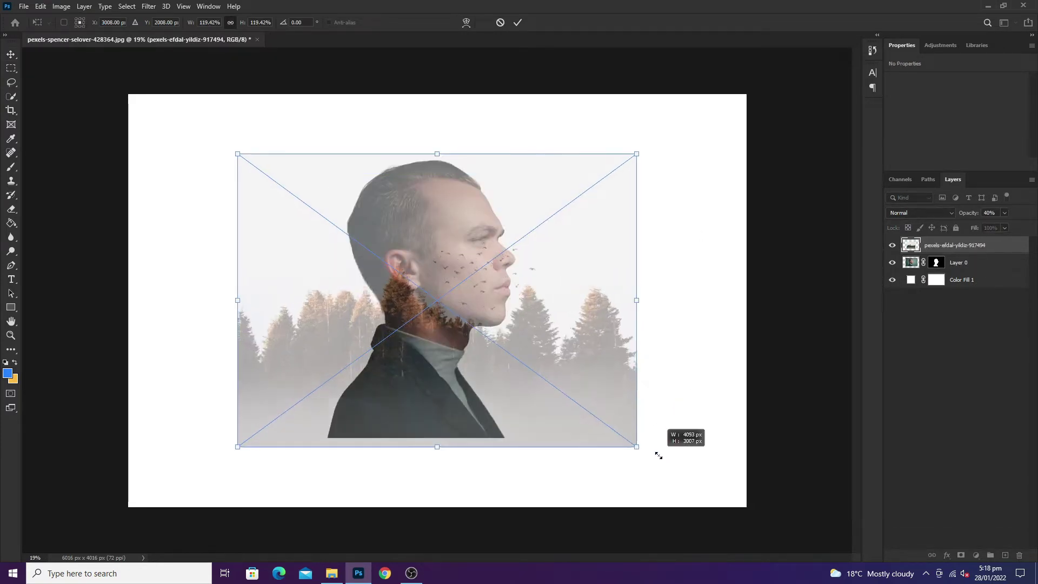
{"action": "mouse_move", "coordinate": [545, 318]}
{"action": "left_mouse_down"}
{"action": "mouse_move", "coordinate": [539, 303]}
{"action": "mouse_move", "coordinate": [549, 309]}
{"action": "left_mouse_up"}
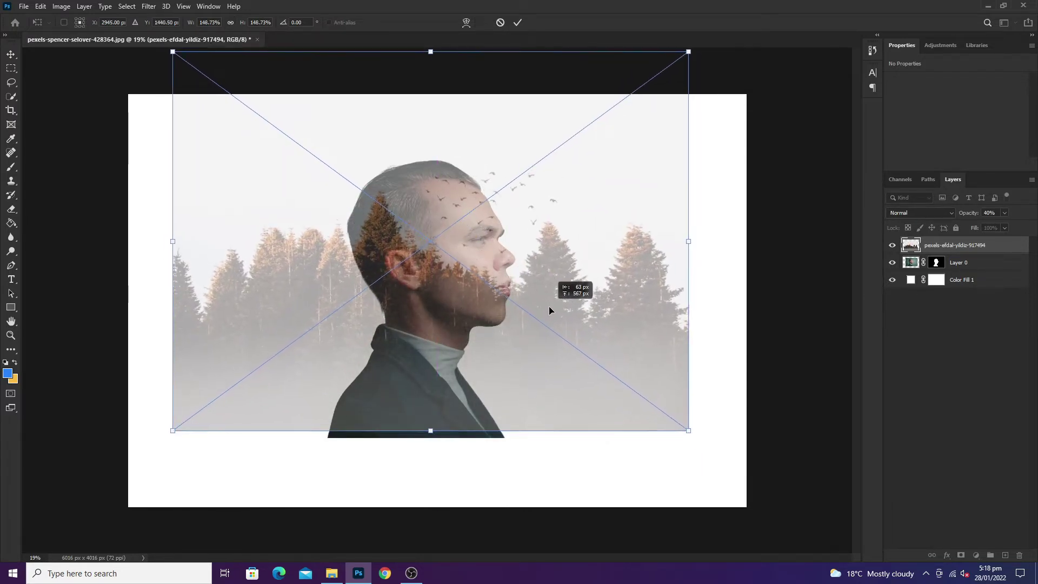
{"action": "left_click_drag", "start_coordinate": [550, 308], "coordinate": [549, 303]}
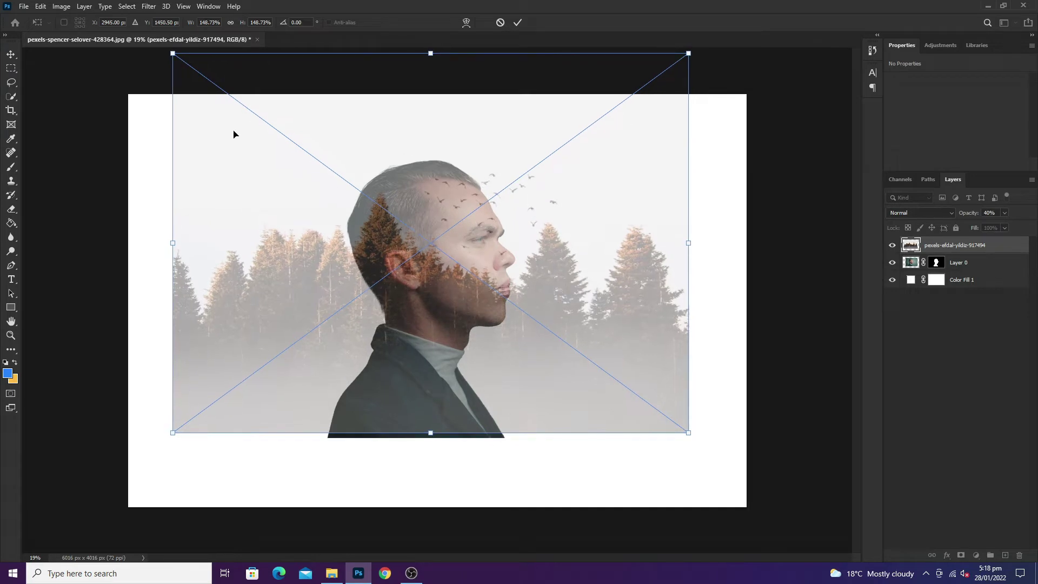
{"action": "left_click_drag", "start_coordinate": [173, 54], "coordinate": [168, 46]}
{"action": "left_click_drag", "start_coordinate": [384, 194], "coordinate": [389, 201]}
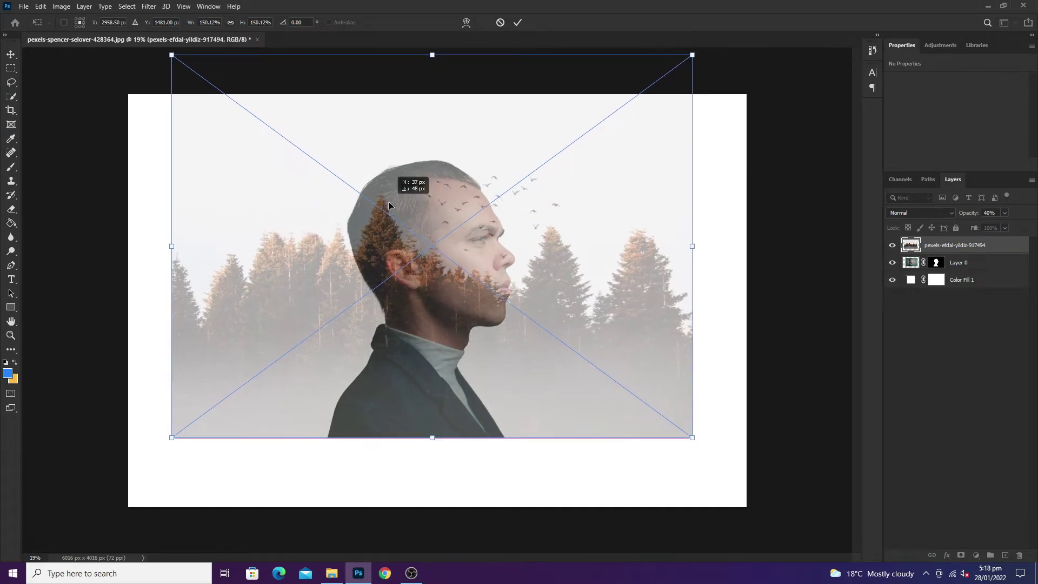
{"action": "key", "text": "Return"}
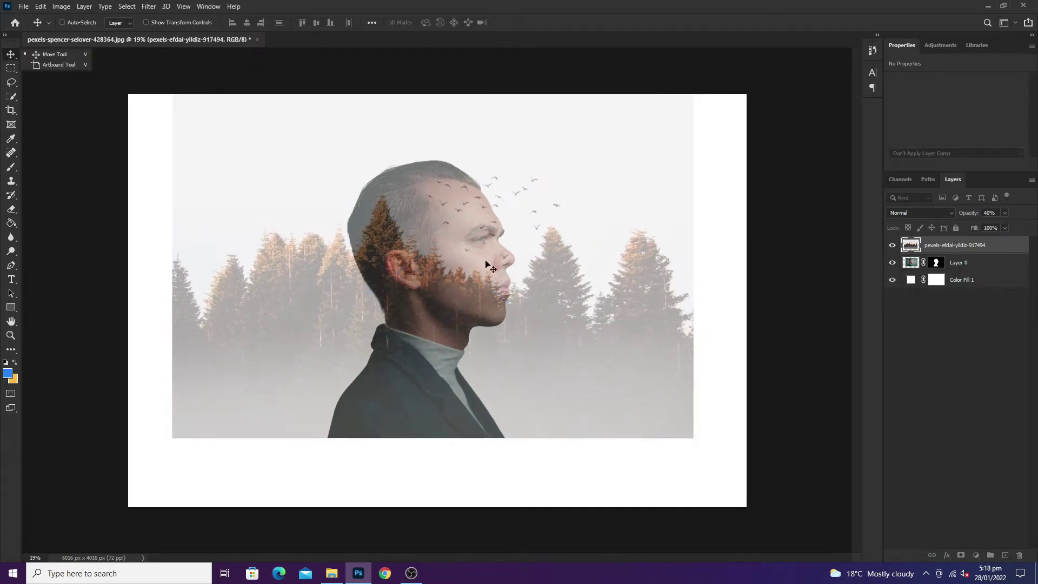
{"action": "key", "text": "ctrl+0"}
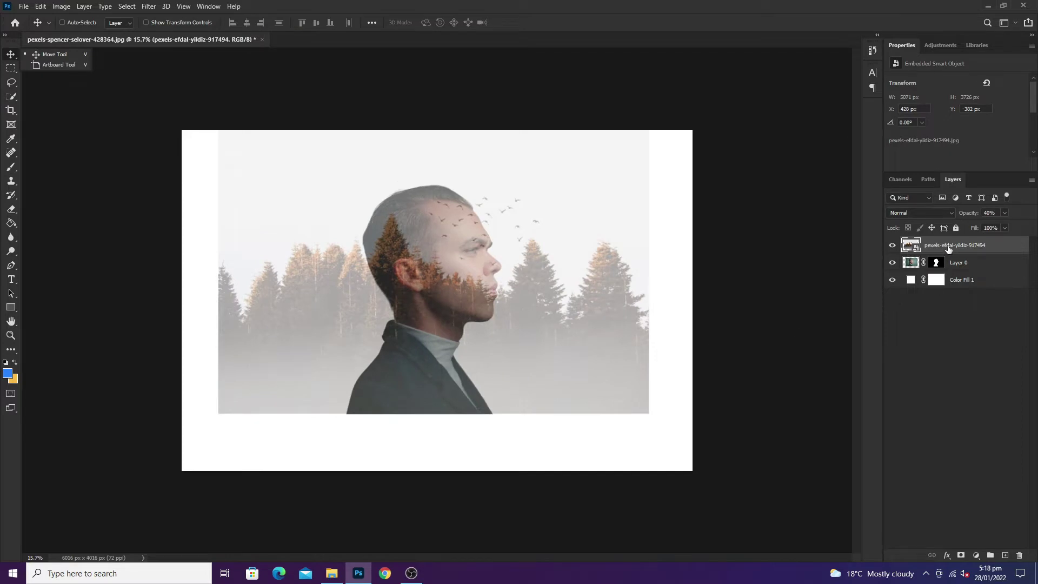
Clip the forest layer to the man's silhouette and give it a white layer mask
{"action": "right_click", "coordinate": [949, 247]}
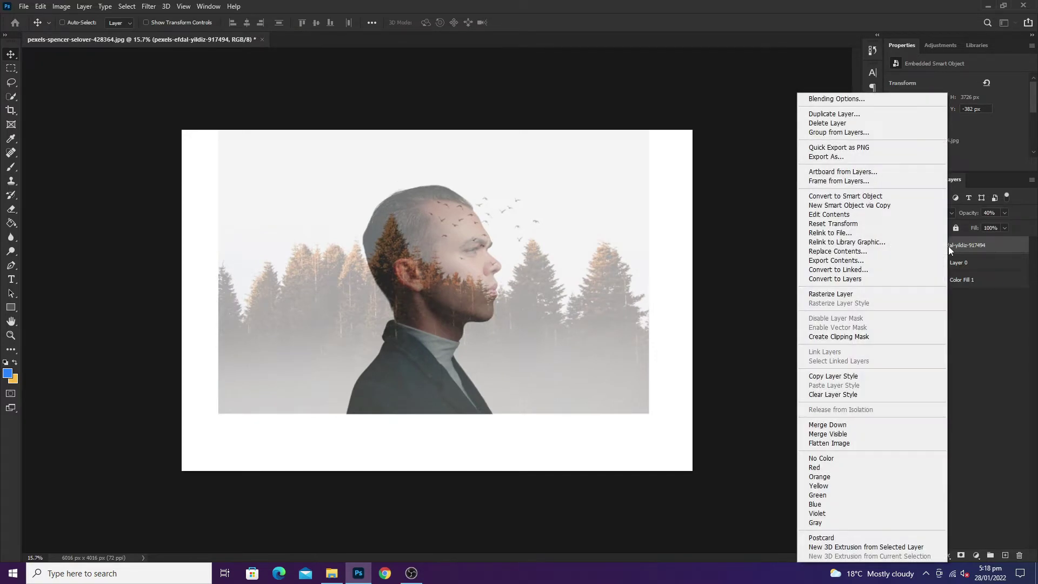
{"action": "left_click", "coordinate": [831, 338]}
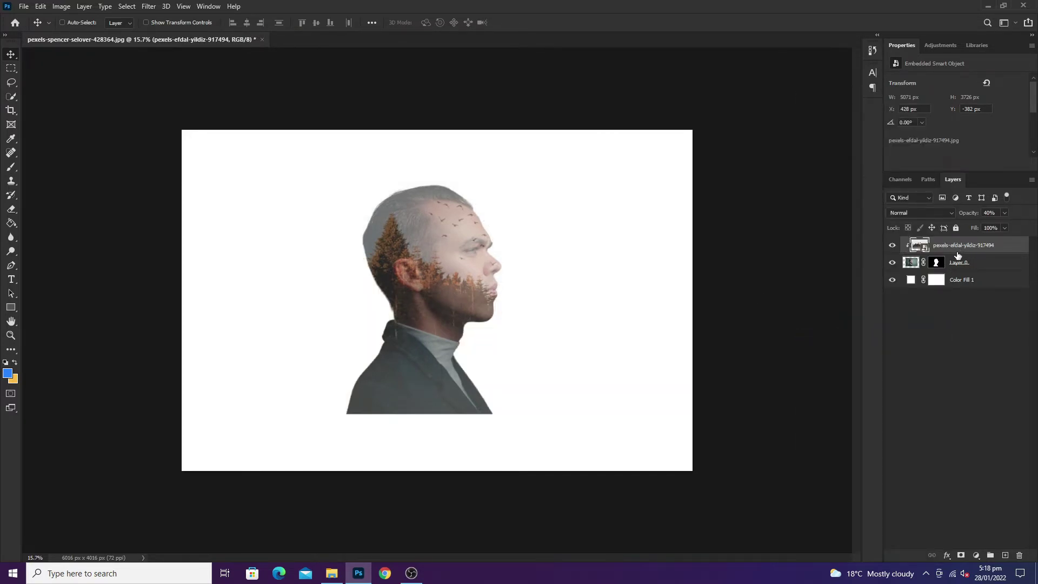
{"action": "left_click", "coordinate": [960, 556]}
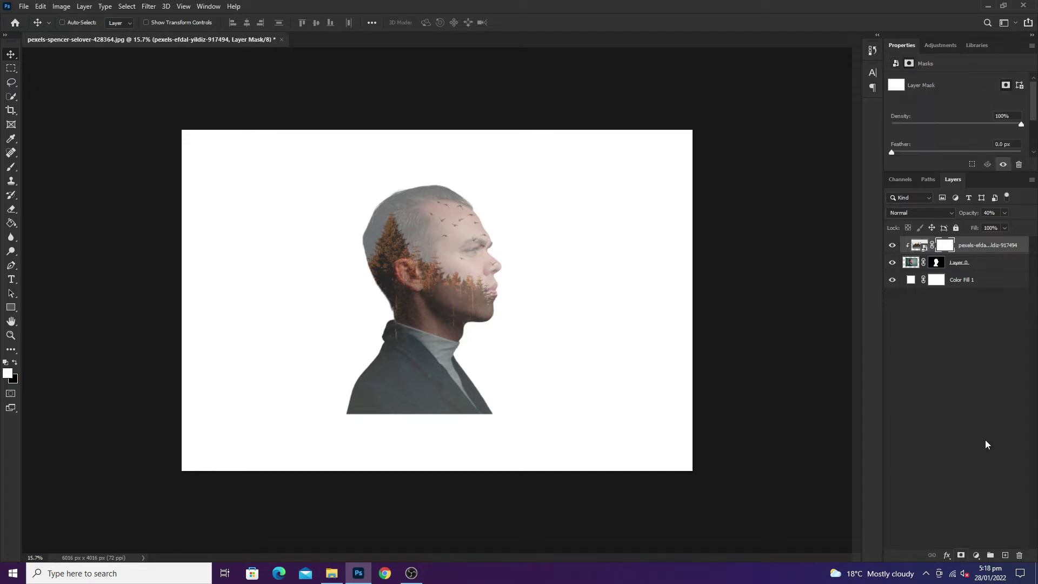
Duplicate the masked forest layer
{"action": "right_click", "coordinate": [978, 256]}
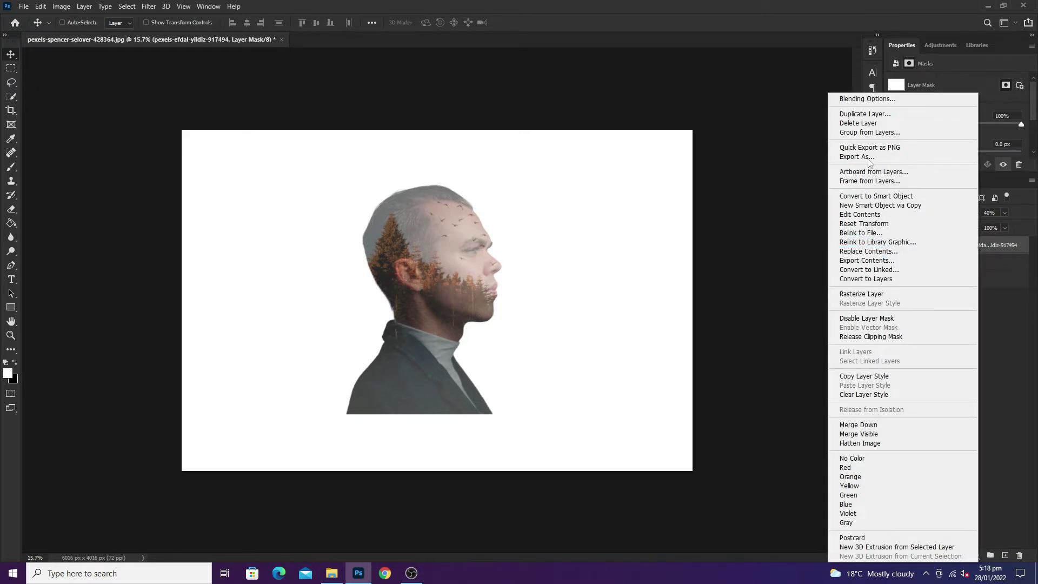
{"action": "left_click", "coordinate": [865, 116]}
{"action": "left_click", "coordinate": [608, 159]}
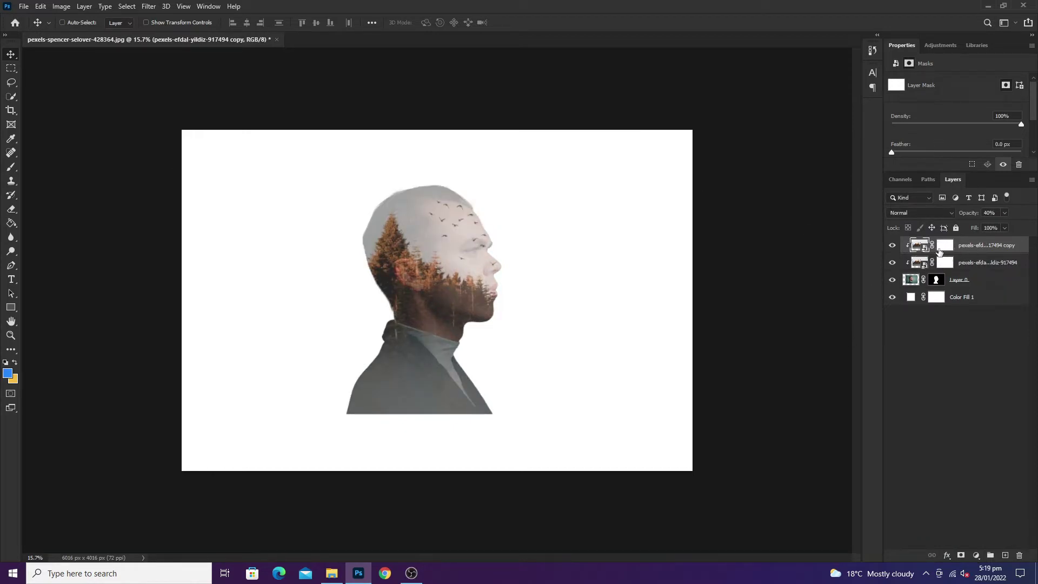
Flip the forest copy vertically and move it down over the man's jacket
{"action": "right_click", "coordinate": [968, 248]}
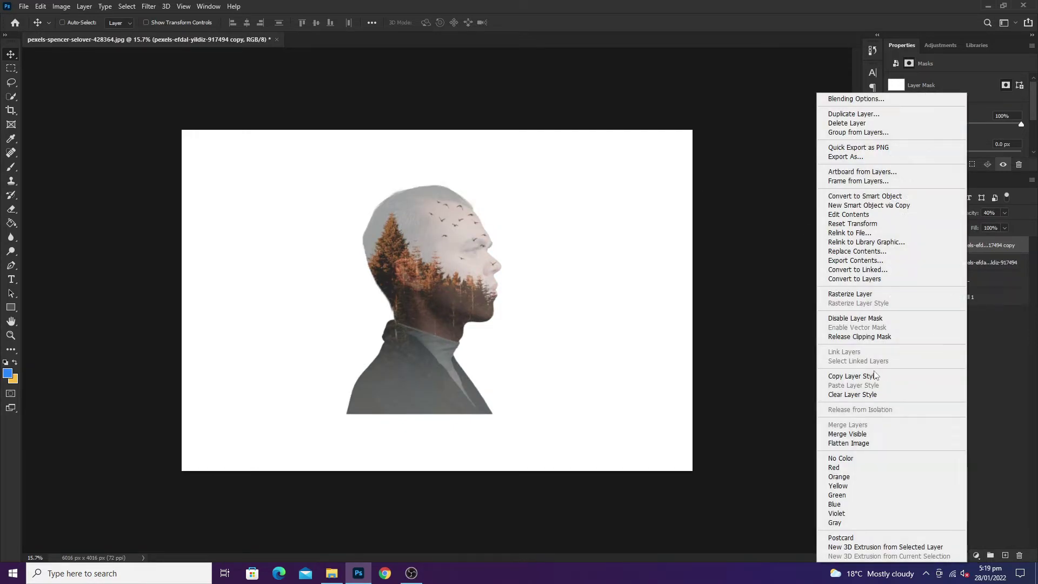
{"action": "left_click", "coordinate": [1011, 359]}
{"action": "scroll", "coordinate": [459, 210], "scroll_direction": "down", "scroll_amount": 2}
{"action": "scroll", "coordinate": [595, 243], "scroll_direction": "up", "scroll_amount": 3}
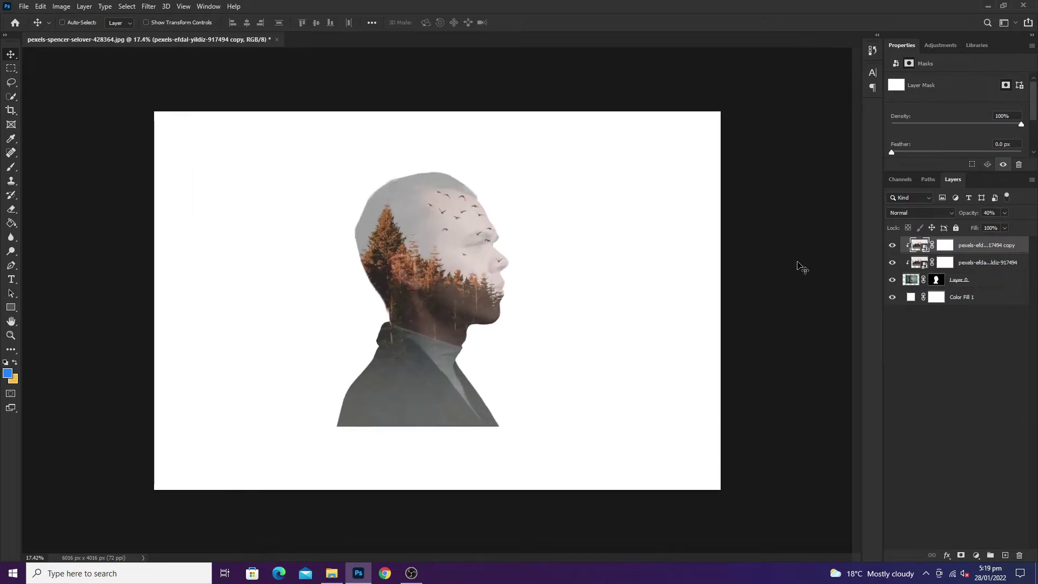
{"action": "key", "text": "ctrl+t"}
{"action": "right_click", "coordinate": [518, 232]}
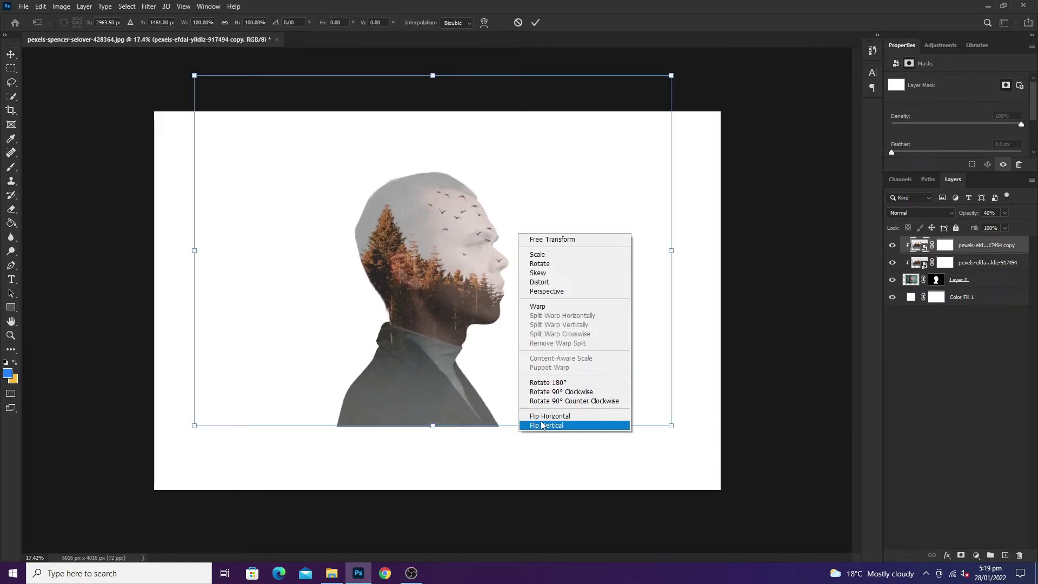
{"action": "left_click", "coordinate": [544, 425]}
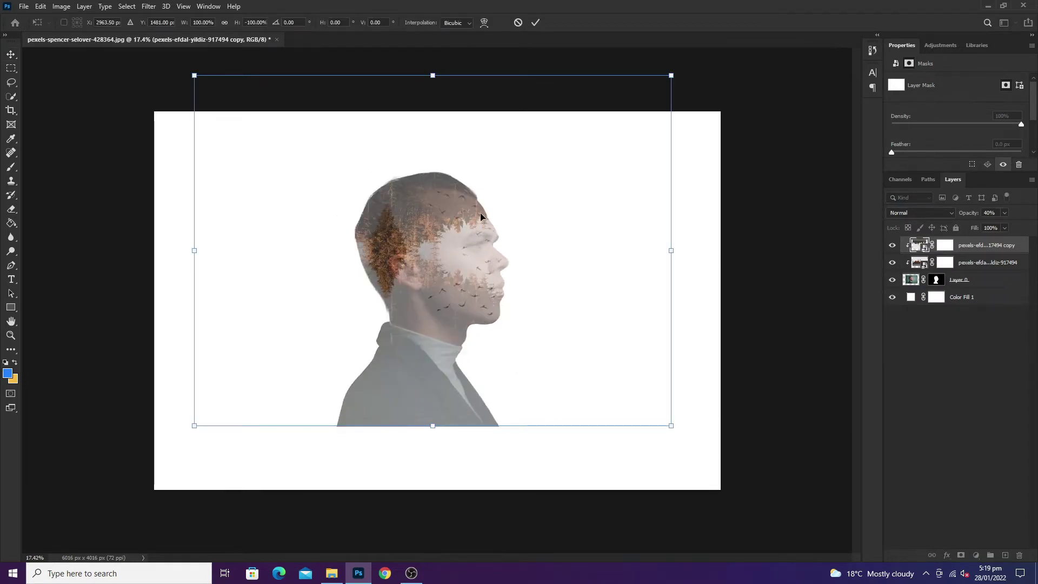
{"action": "mouse_move", "coordinate": [480, 217]}
{"action": "left_mouse_down"}
{"action": "mouse_move", "coordinate": [504, 354]}
{"action": "mouse_move", "coordinate": [574, 342]}
{"action": "left_mouse_up"}
Resize the flipped forest copy to about 92% over the shoulders and commit it
{"action": "left_click_drag", "start_coordinate": [758, 217], "coordinate": [721, 233]}
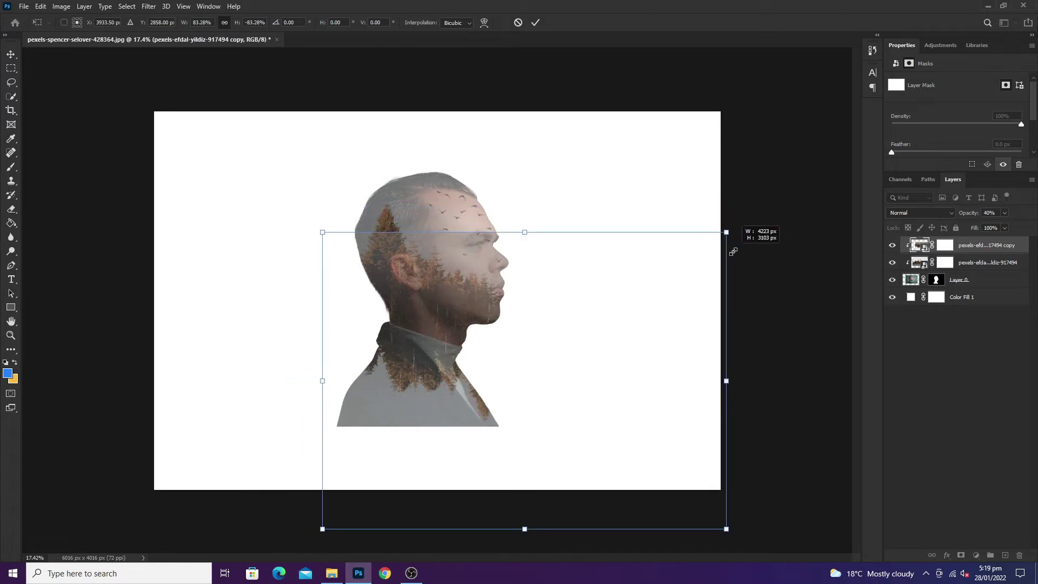
{"action": "mouse_move", "coordinate": [566, 340]}
{"action": "left_mouse_down"}
{"action": "mouse_move", "coordinate": [600, 362]}
{"action": "mouse_move", "coordinate": [602, 375]}
{"action": "left_mouse_up"}
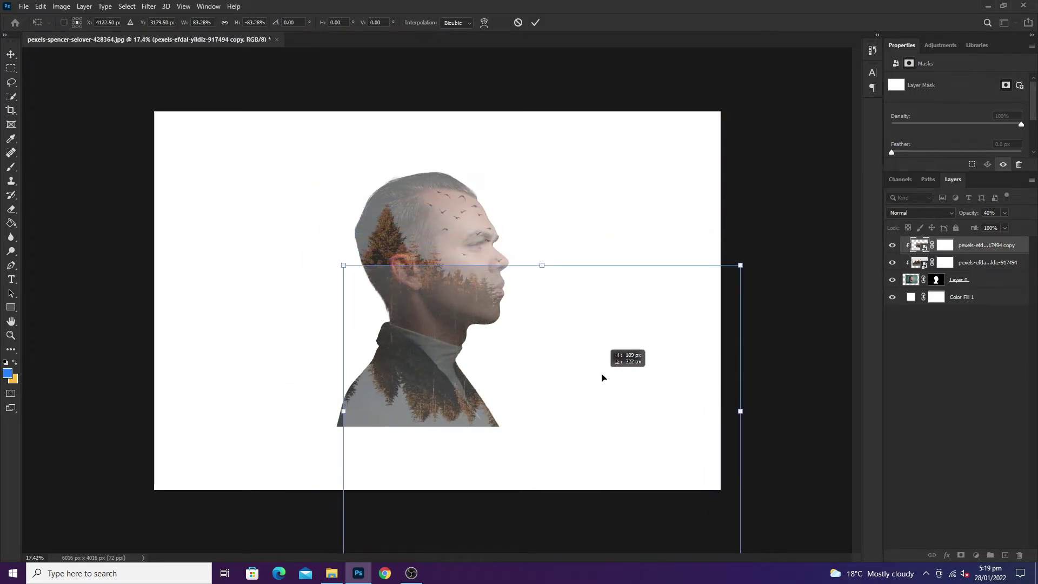
{"action": "left_click_drag", "start_coordinate": [344, 264], "coordinate": [318, 248]}
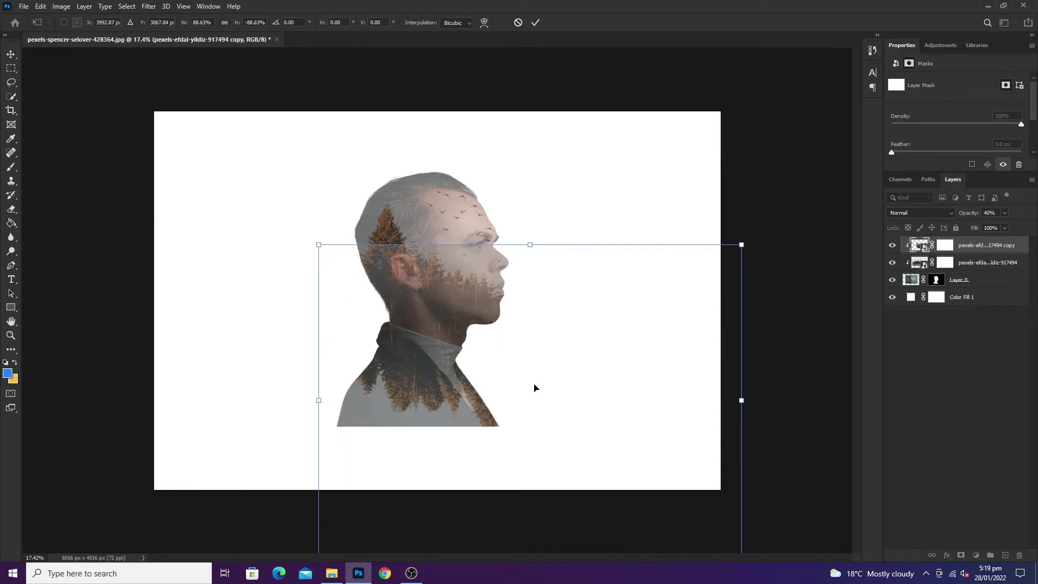
{"action": "left_click_drag", "start_coordinate": [534, 388], "coordinate": [530, 394]}
{"action": "left_click_drag", "start_coordinate": [339, 248], "coordinate": [325, 238]}
{"action": "left_click_drag", "start_coordinate": [485, 352], "coordinate": [482, 351]}
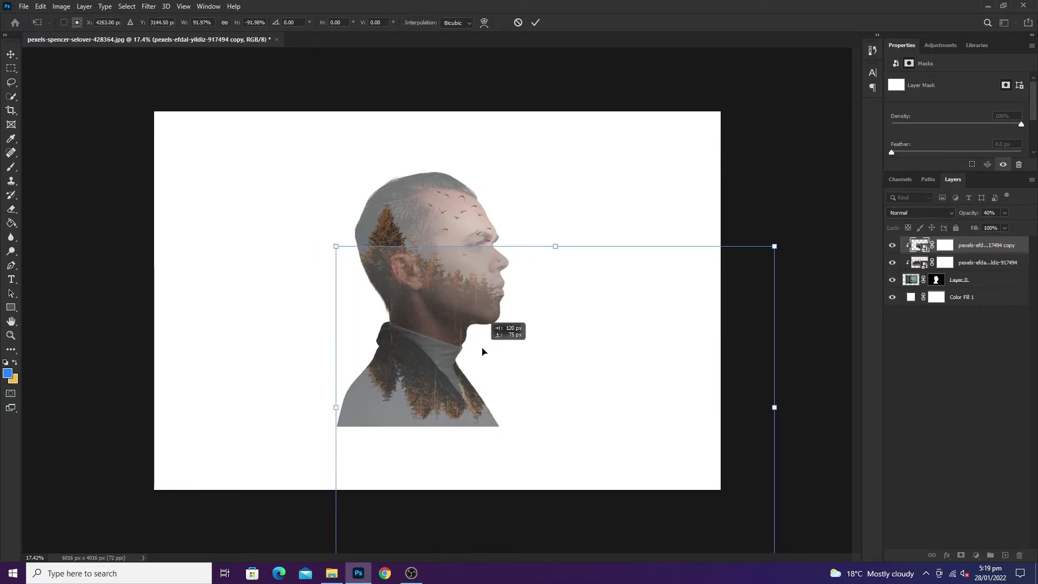
{"action": "right_click", "coordinate": [14, 54]}
{"action": "scroll", "coordinate": [538, 324], "scroll_direction": "down", "scroll_amount": 3}
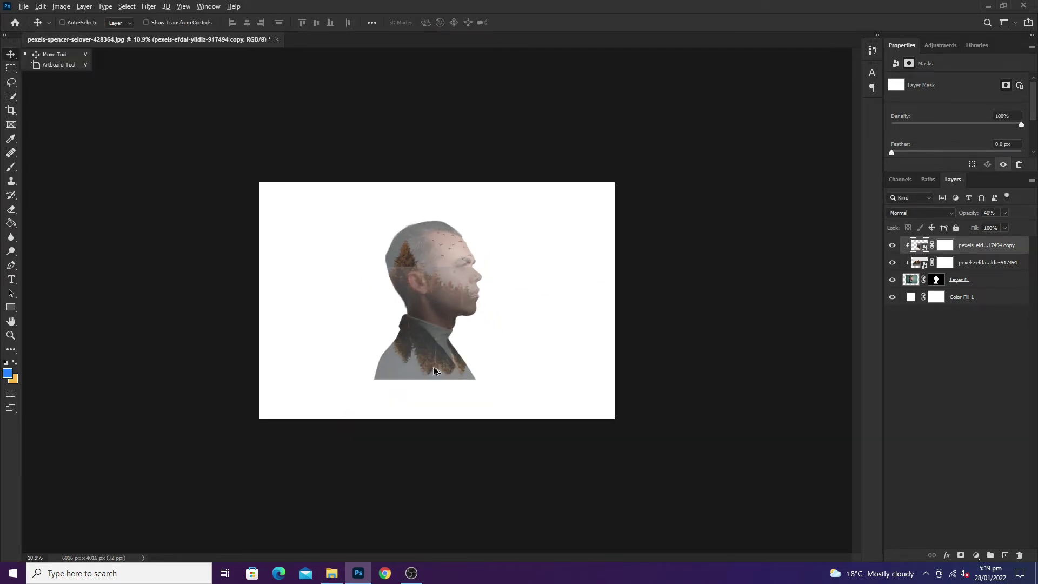
{"action": "scroll", "coordinate": [434, 371], "scroll_direction": "up", "scroll_amount": 3}
{"action": "scroll", "coordinate": [441, 379], "scroll_direction": "up", "scroll_amount": 1}
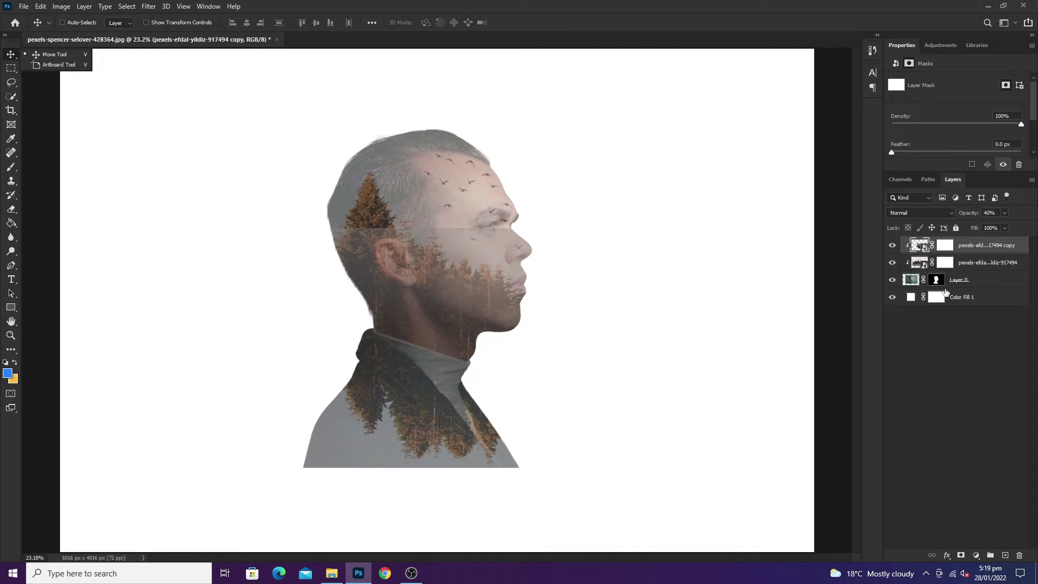
Compare the suit forest overlay on and off, leaving it shown and the head forest hidden
{"action": "left_click", "coordinate": [892, 245]}
{"action": "left_click", "coordinate": [893, 245]}
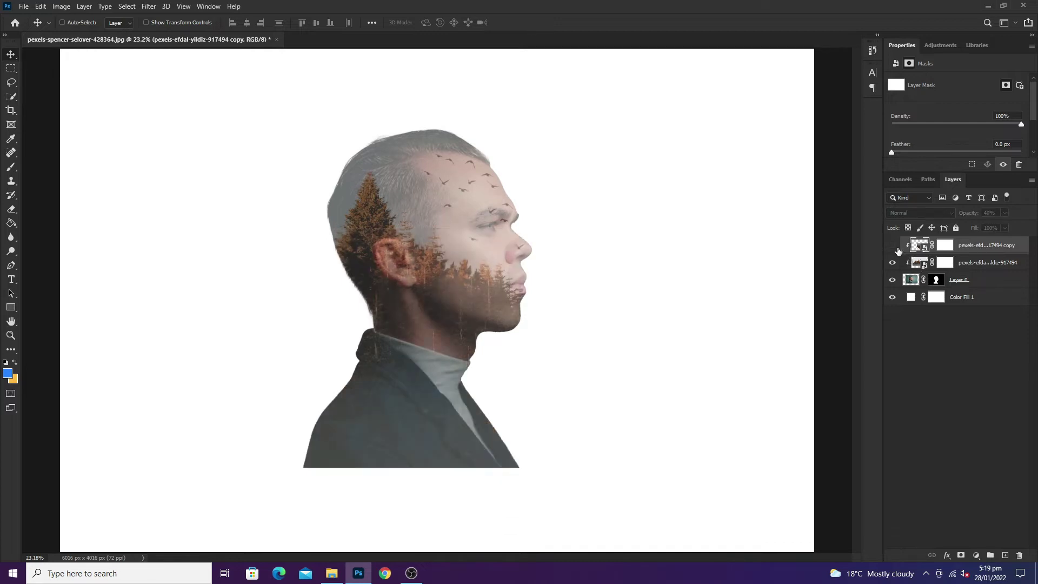
{"action": "left_click", "coordinate": [893, 245]}
{"action": "left_click", "coordinate": [893, 262]}
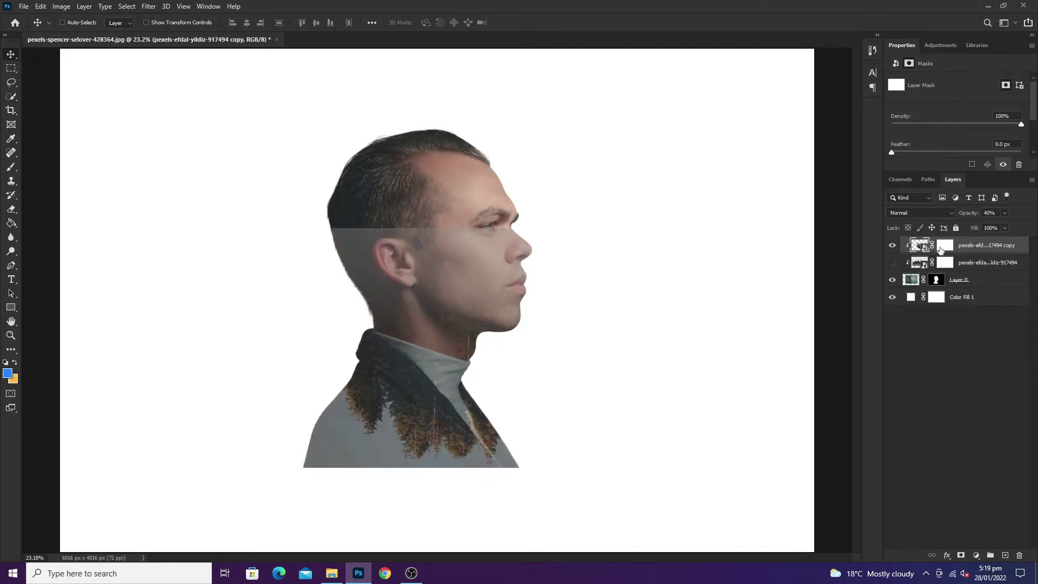
Paint the suit copy's mask black with a large soft brush over the face and head
{"action": "left_click", "coordinate": [10, 172]}
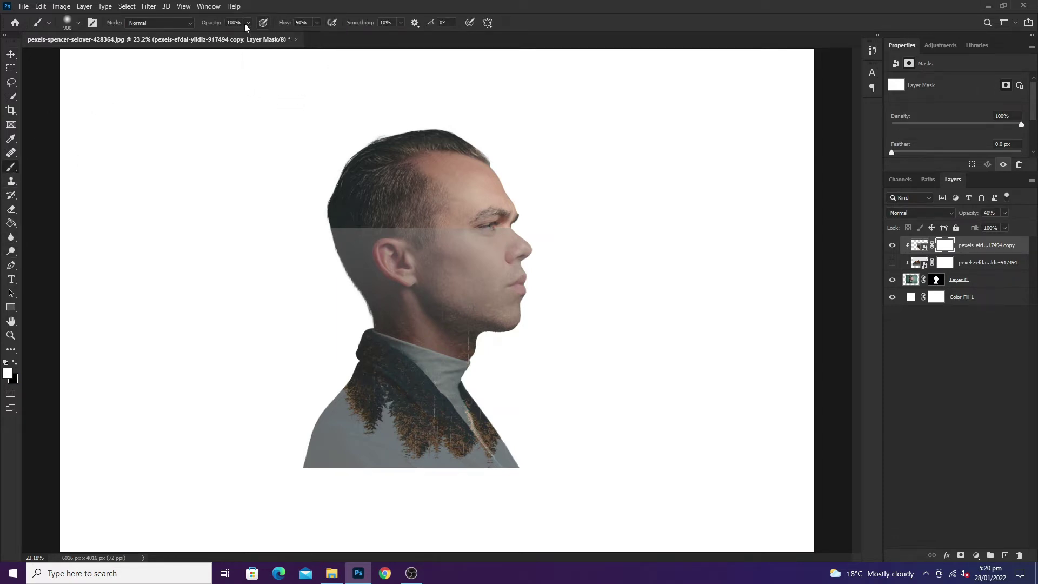
{"action": "left_click", "coordinate": [67, 23]}
{"action": "left_click", "coordinate": [7, 376]}
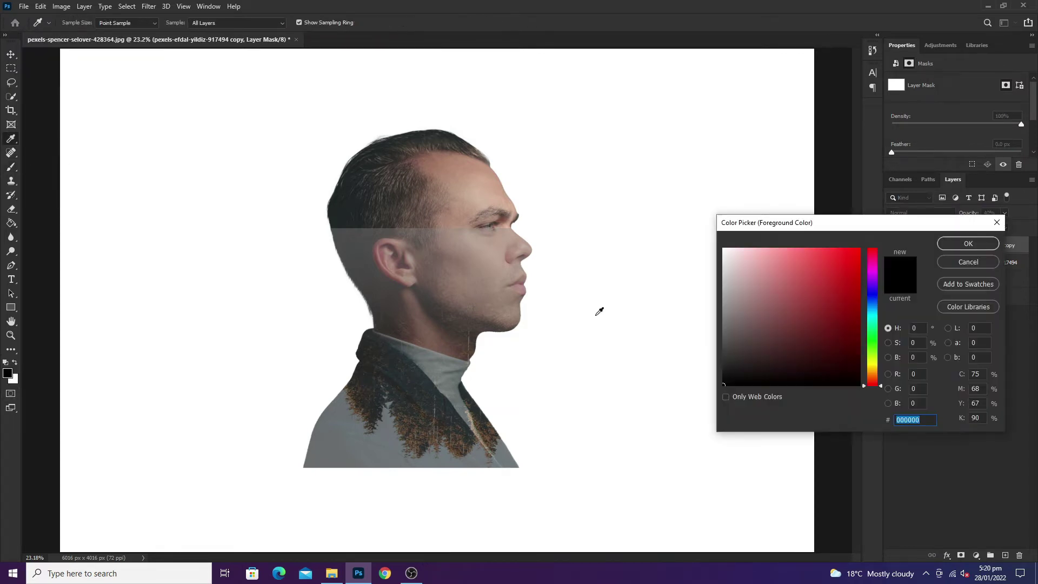
{"action": "left_click", "coordinate": [969, 244]}
{"action": "key", "text": "bracketright"}
{"action": "key", "text": "bracketright"}
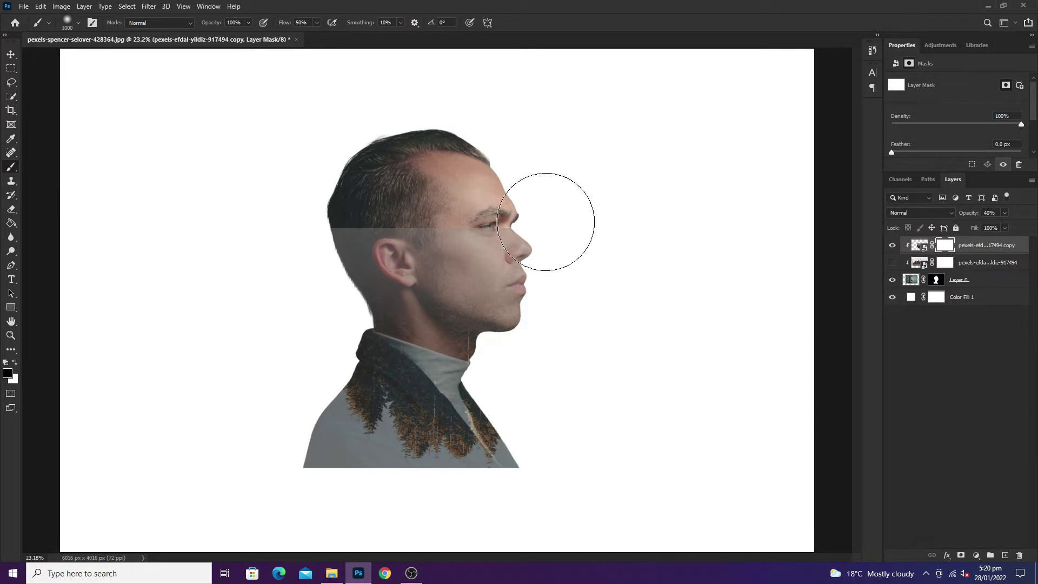
{"action": "left_click_drag", "start_coordinate": [549, 213], "coordinate": [549, 231]}
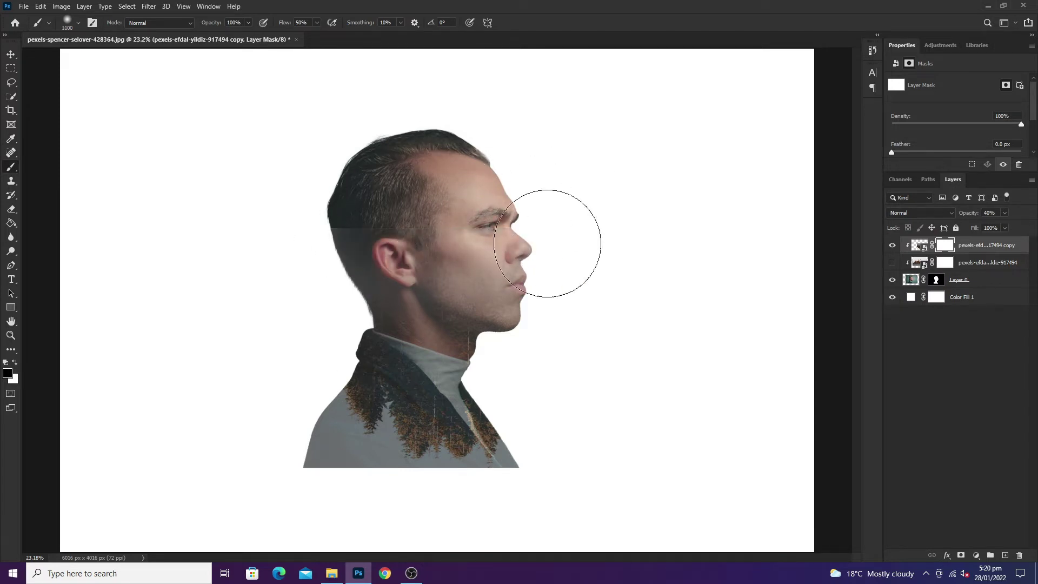
{"action": "left_click_drag", "start_coordinate": [564, 297], "coordinate": [362, 249]}
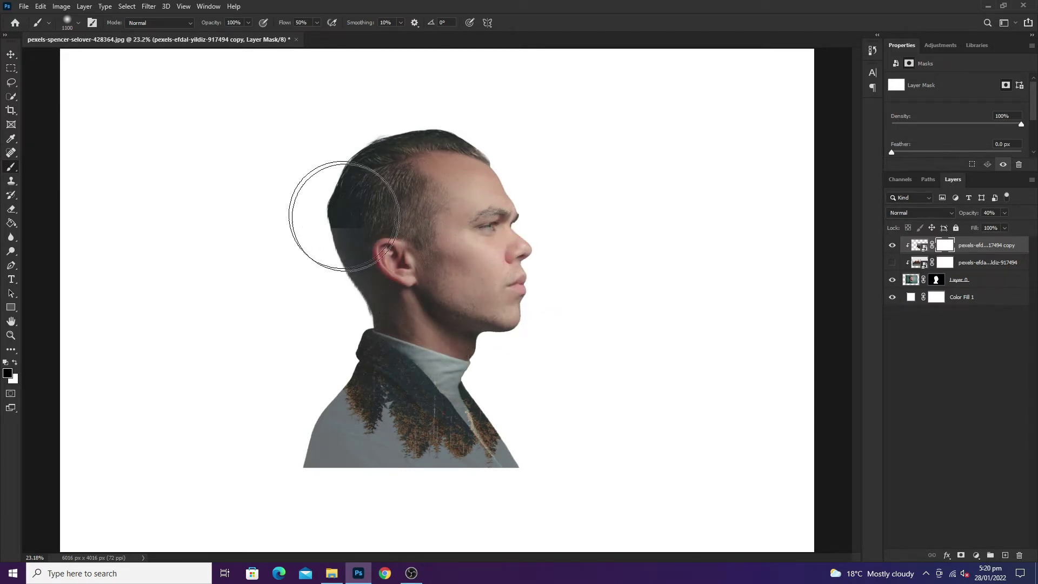
{"action": "left_click", "coordinate": [981, 263]}
Show the head forest layer at 100% opacity and hide the suit forest copy
{"action": "left_click", "coordinate": [892, 263]}
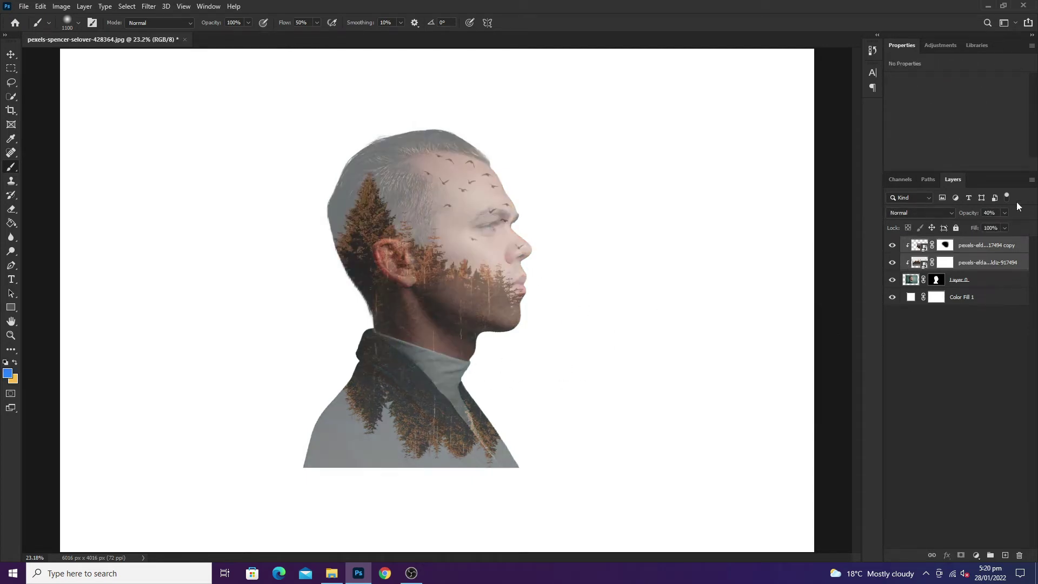
{"action": "left_click_drag", "start_coordinate": [1025, 224], "coordinate": [1030, 225]}
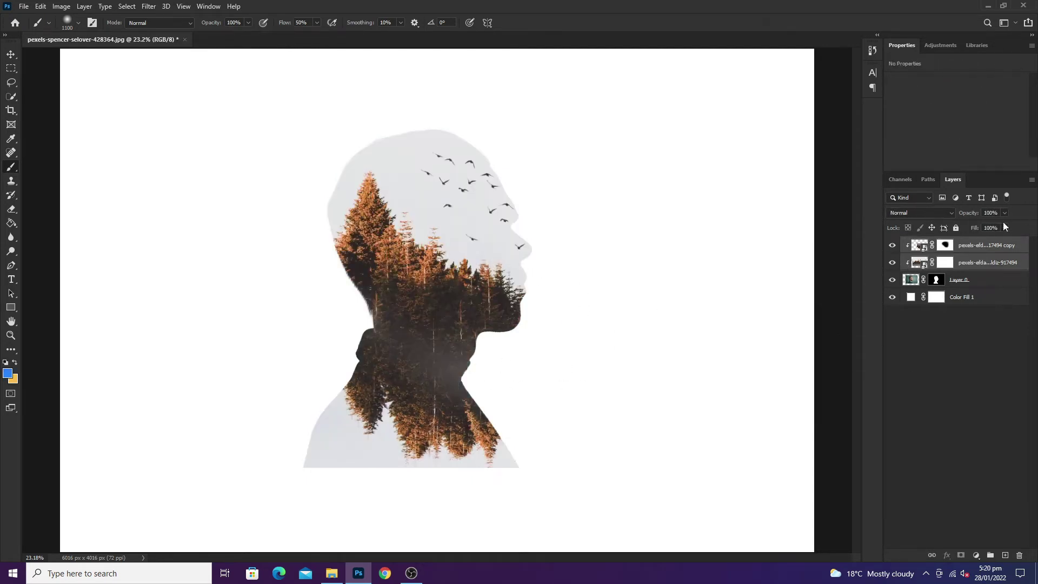
{"action": "left_click", "coordinate": [945, 245]}
{"action": "left_click", "coordinate": [892, 262]}
{"action": "key", "text": "d"}
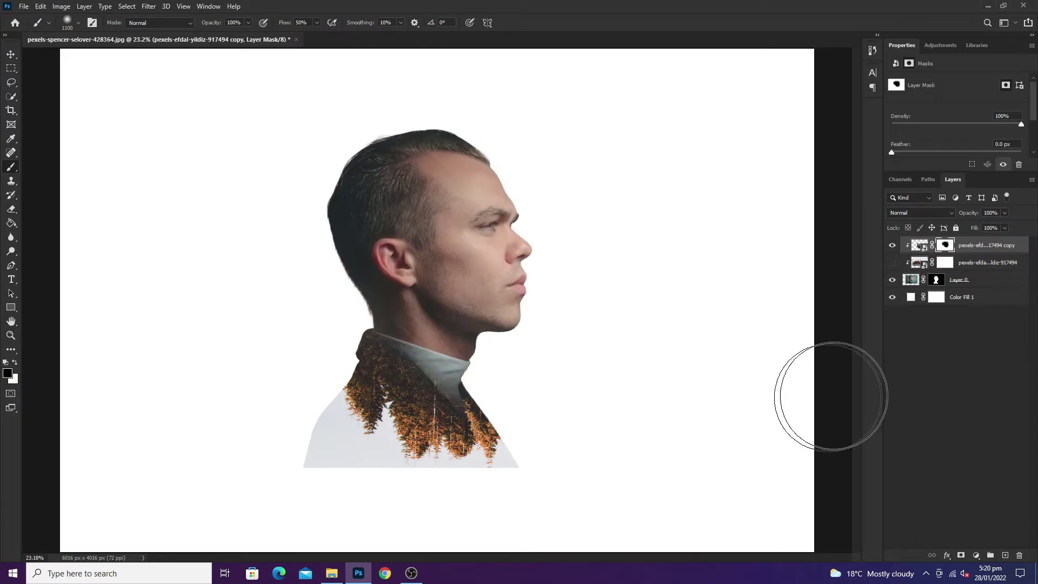
{"action": "left_click", "coordinate": [892, 262]}
{"action": "left_click", "coordinate": [892, 247]}
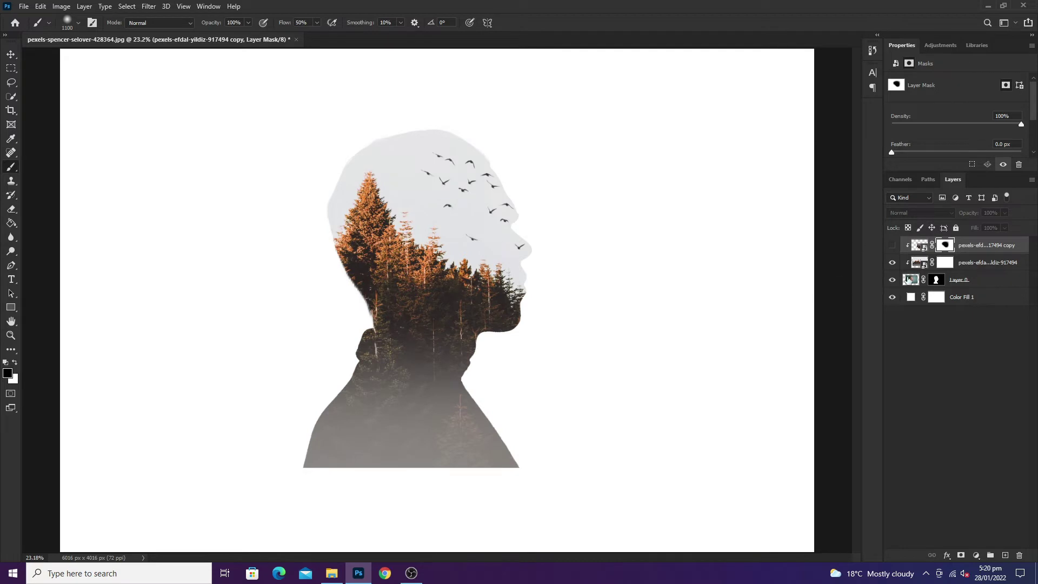
Paint black on the head forest layer's mask to reveal the man's face
{"action": "left_click", "coordinate": [945, 262]}
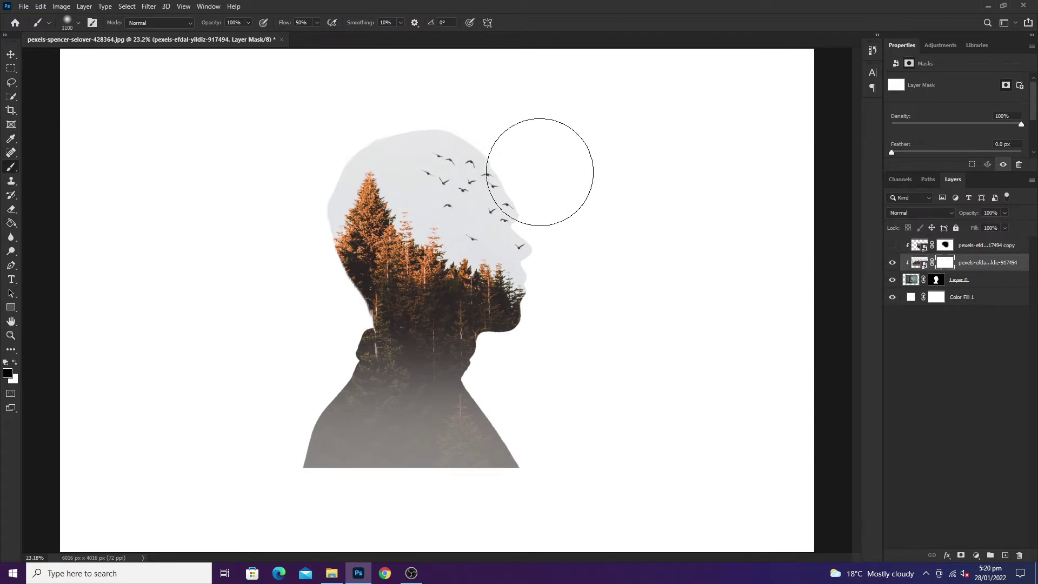
{"action": "key", "text": "bracketright"}
{"action": "key", "text": "bracketright"}
{"action": "key", "text": "bracketright"}
{"action": "left_click_drag", "start_coordinate": [537, 202], "coordinate": [533, 278]}
{"action": "key", "text": "bracketleft"}
{"action": "key", "text": "bracketleft"}
{"action": "key", "text": "bracketleft"}
{"action": "key", "text": "bracketleft"}
{"action": "key", "text": "bracketleft"}
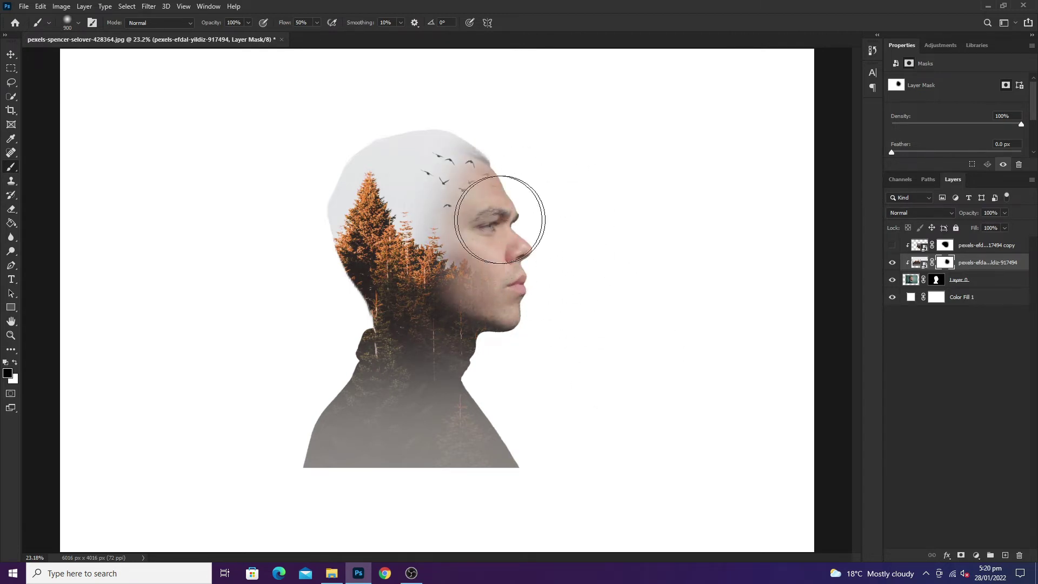
{"action": "key", "text": "x"}
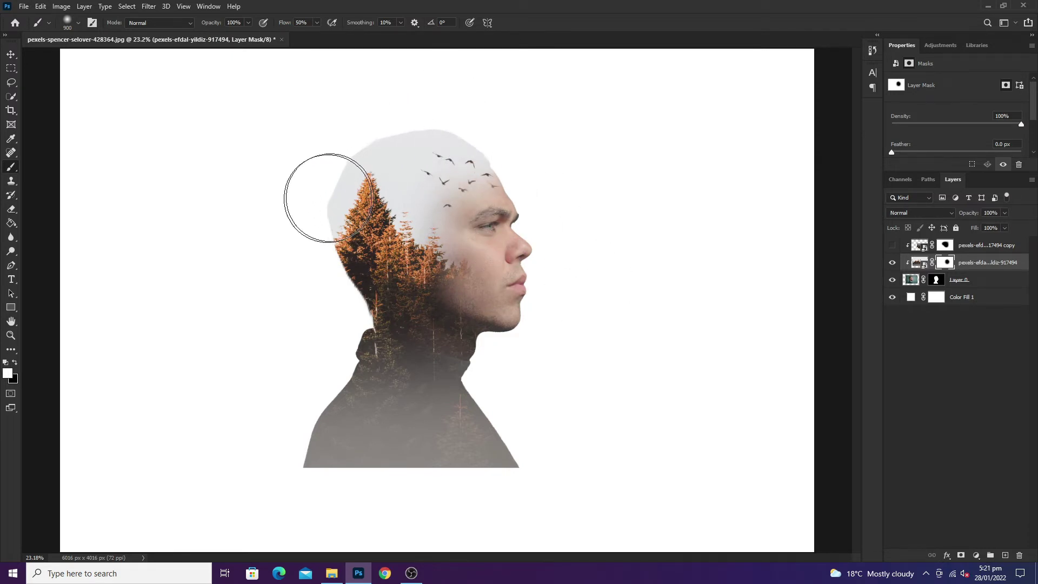
{"action": "scroll", "coordinate": [483, 133], "scroll_direction": "down", "scroll_amount": 2}
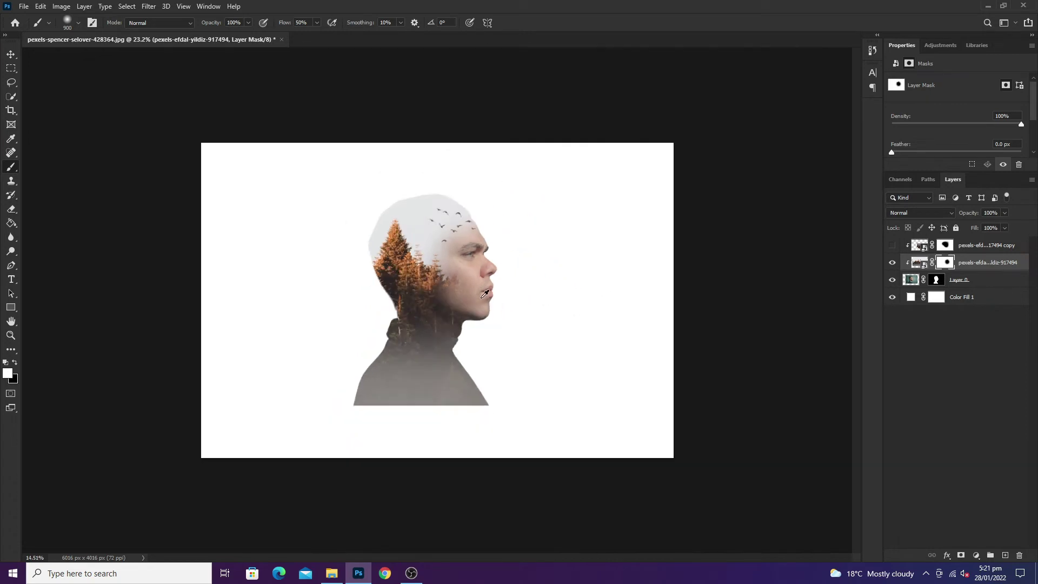
{"action": "scroll", "coordinate": [437, 300], "scroll_direction": "up", "scroll_amount": 3}
Add a Black & White 1 adjustment above Layer 0 to turn the man's face greyscale
{"action": "left_click", "coordinate": [911, 282]}
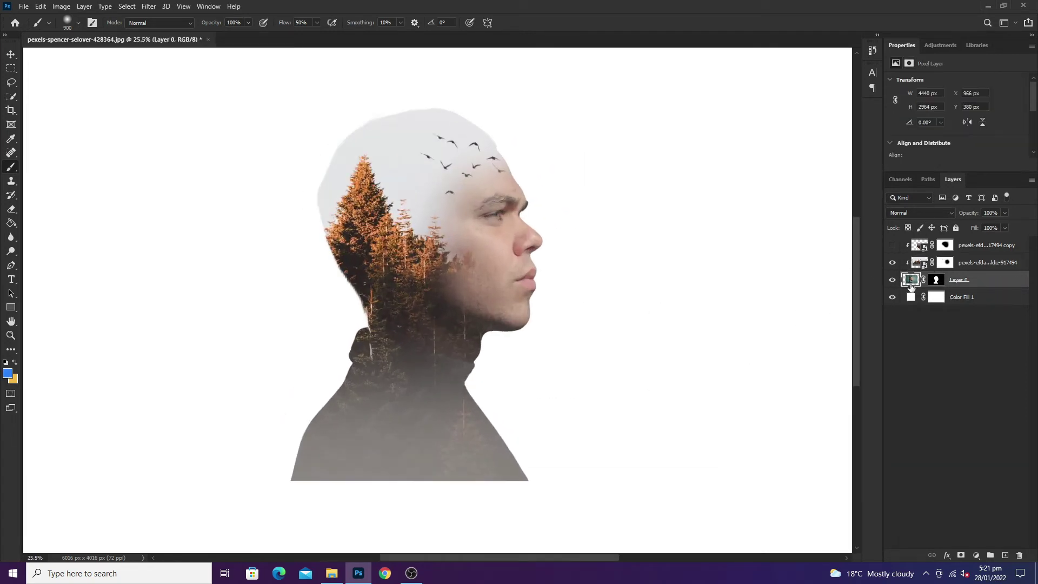
{"action": "left_click", "coordinate": [973, 555]}
{"action": "left_click", "coordinate": [982, 457]}
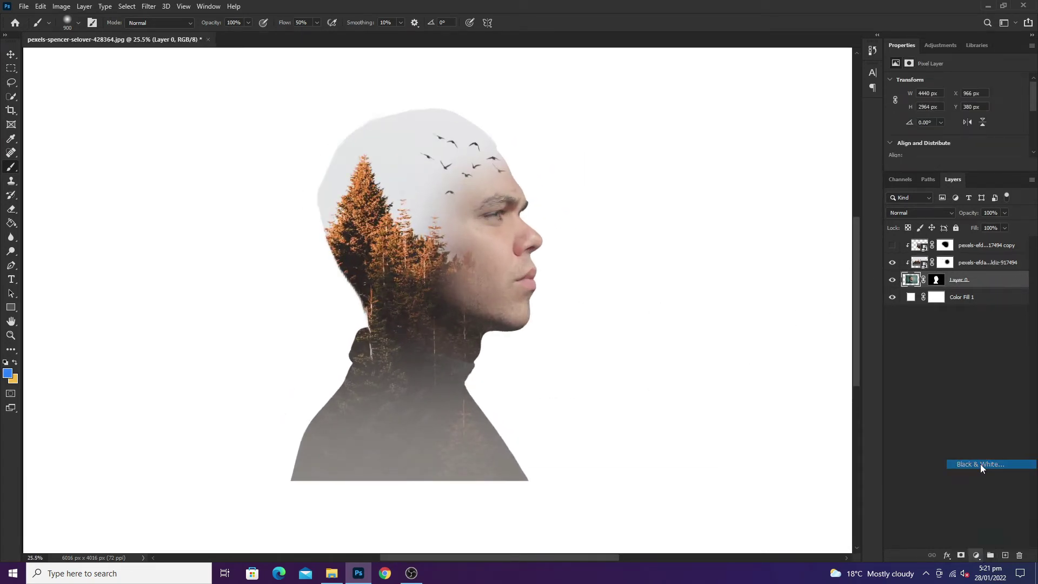
{"action": "left_click", "coordinate": [980, 468]}
{"action": "scroll", "coordinate": [458, 324], "scroll_direction": "down", "scroll_amount": 2}
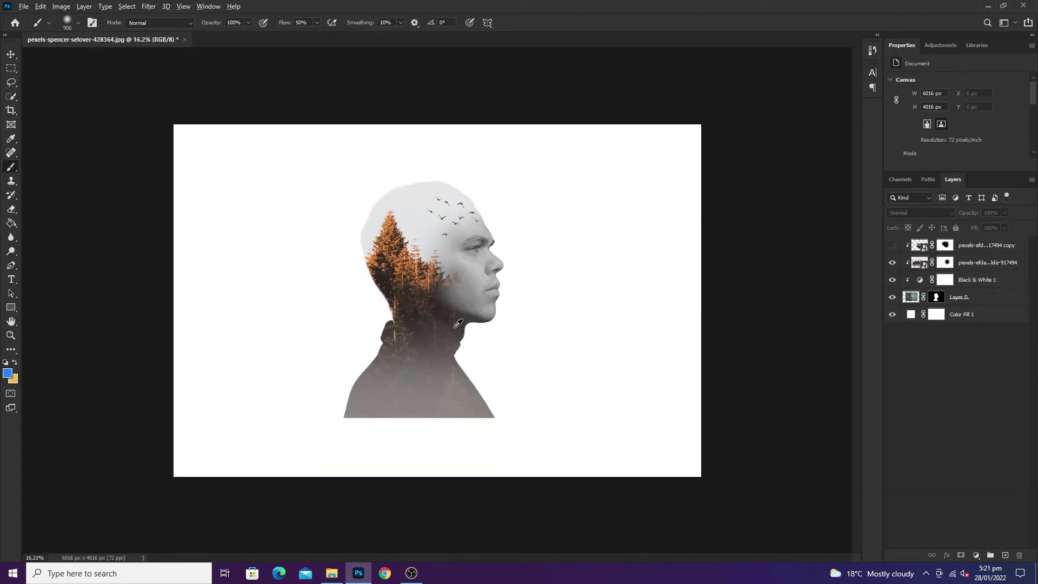
{"action": "scroll", "coordinate": [457, 356], "scroll_direction": "up", "scroll_amount": 3}
{"action": "scroll", "coordinate": [458, 357], "scroll_direction": "up", "scroll_amount": 1}
{"action": "scroll", "coordinate": [432, 405], "scroll_direction": "down", "scroll_amount": 3}
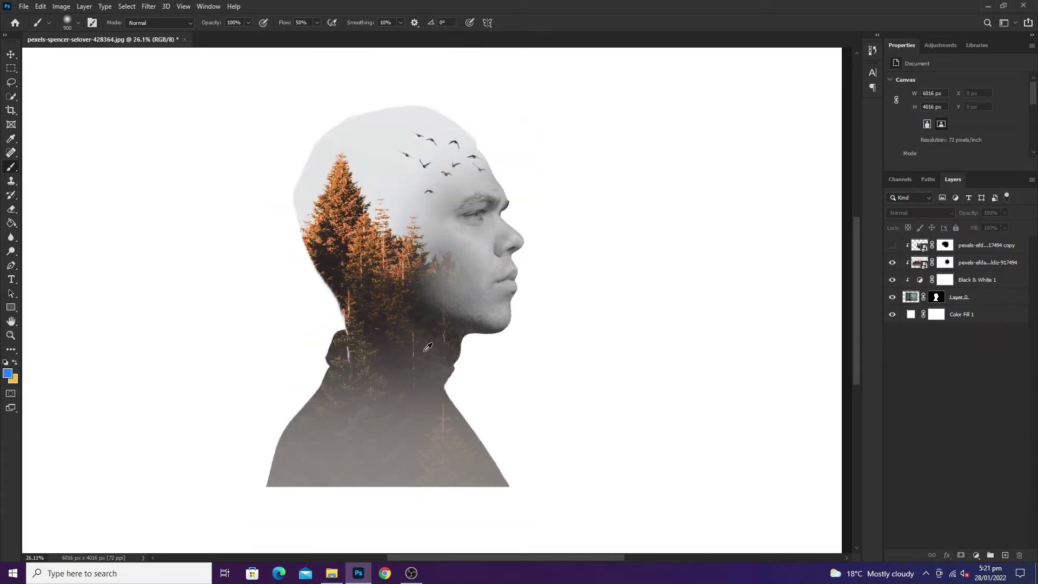
{"action": "scroll", "coordinate": [429, 346], "scroll_direction": "down", "scroll_amount": 3}
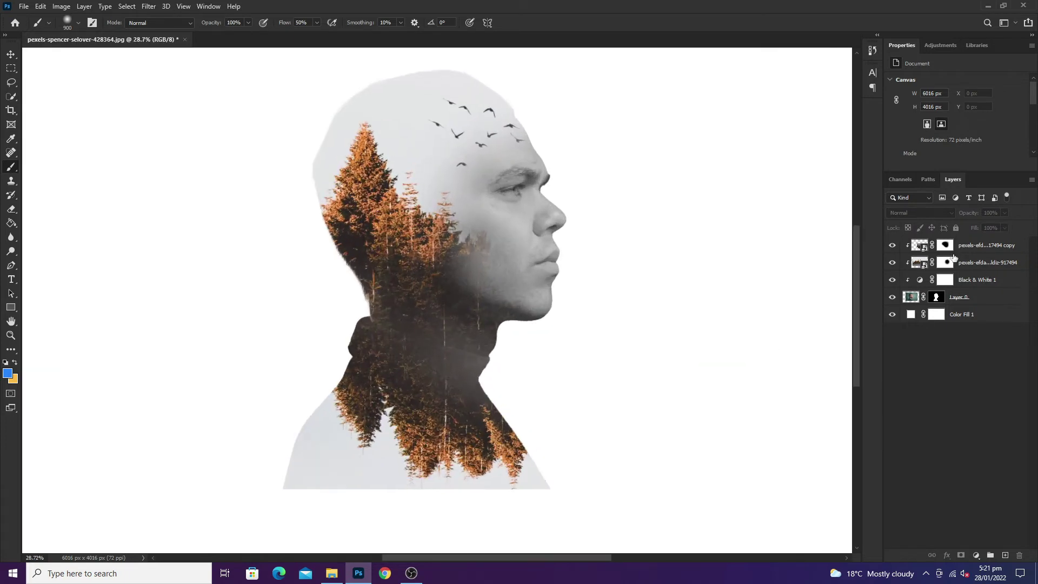
Paint black on the head forest mask to clear the forest off the neck and collar
{"action": "left_click", "coordinate": [946, 262]}
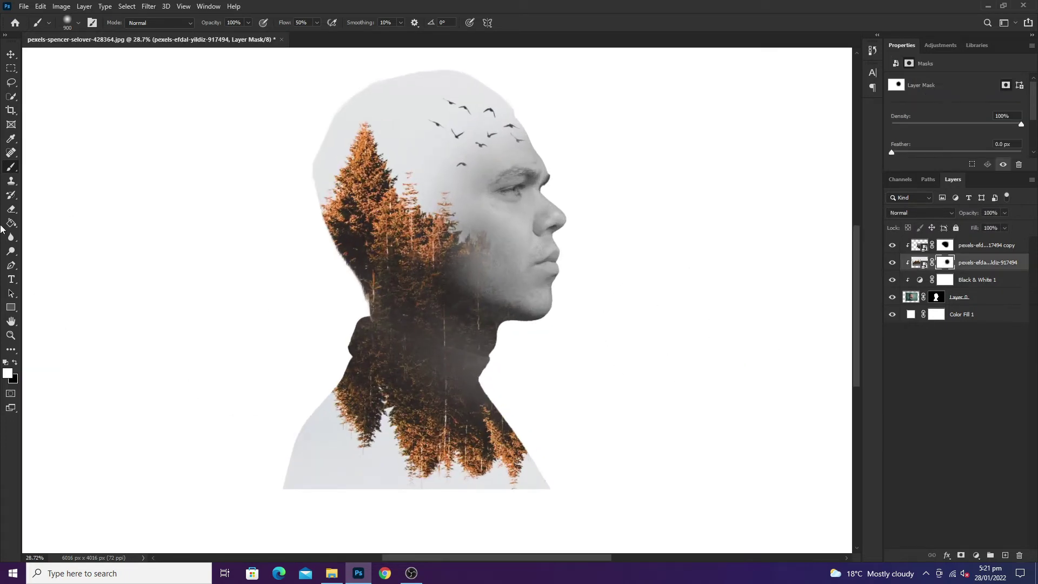
{"action": "key", "text": "d"}
{"action": "key", "text": "bracketleft"}
{"action": "key", "text": "bracketleft"}
{"action": "key", "text": "bracketleft"}
{"action": "key", "text": "bracketleft"}
{"action": "left_click_drag", "start_coordinate": [434, 340], "coordinate": [441, 361]}
{"action": "key", "text": "bracketright"}
{"action": "key", "text": "bracketright"}
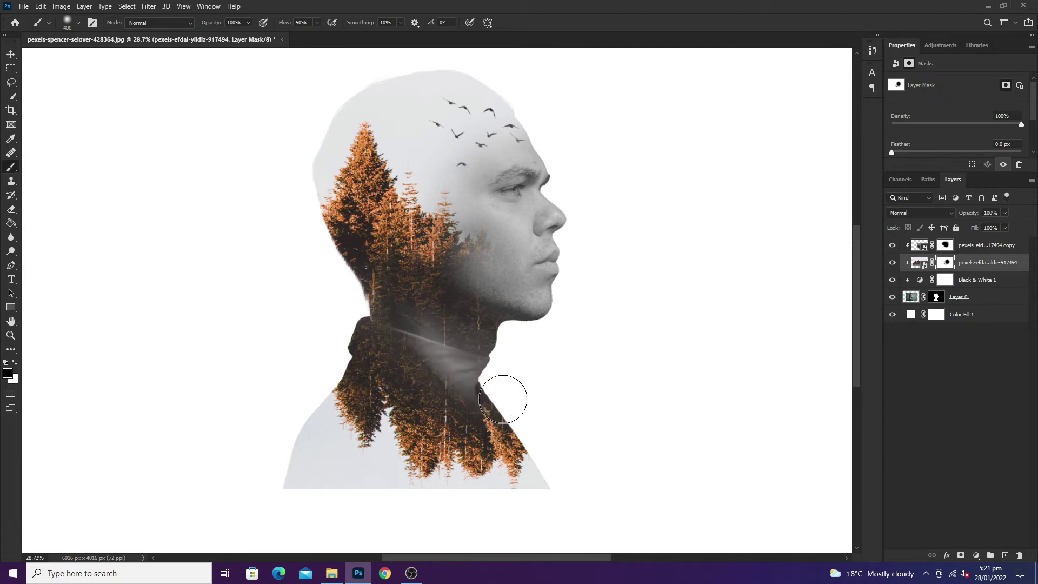
{"action": "left_click_drag", "start_coordinate": [505, 398], "coordinate": [459, 341]}
{"action": "key", "text": "bracketright"}
{"action": "key", "text": "ctrl+z"}
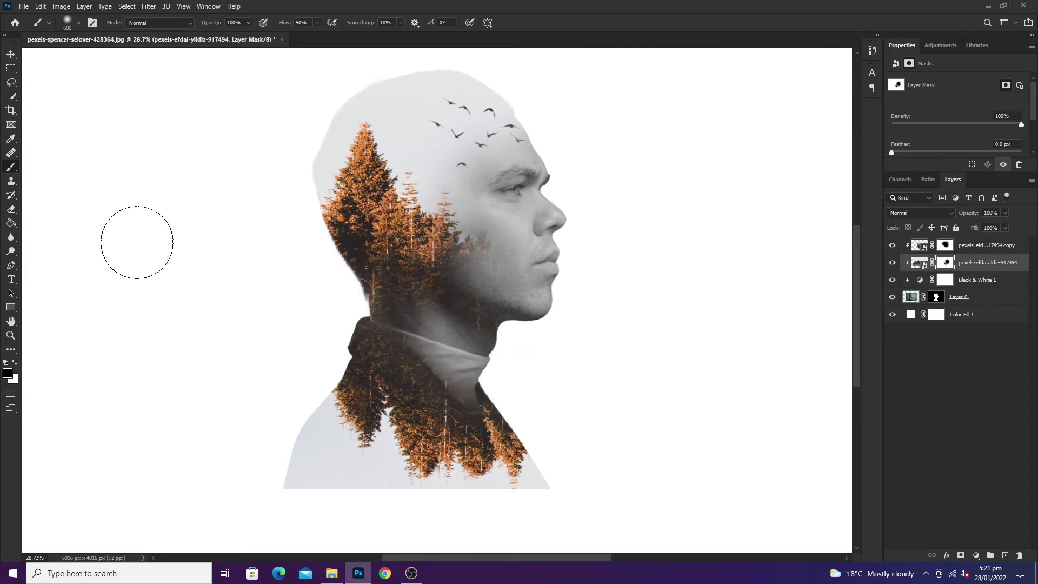
{"action": "left_click_drag", "start_coordinate": [398, 313], "coordinate": [439, 335]}
Paint white to bring trees back over the neck and refine the collar edge
{"action": "key", "text": "x"}
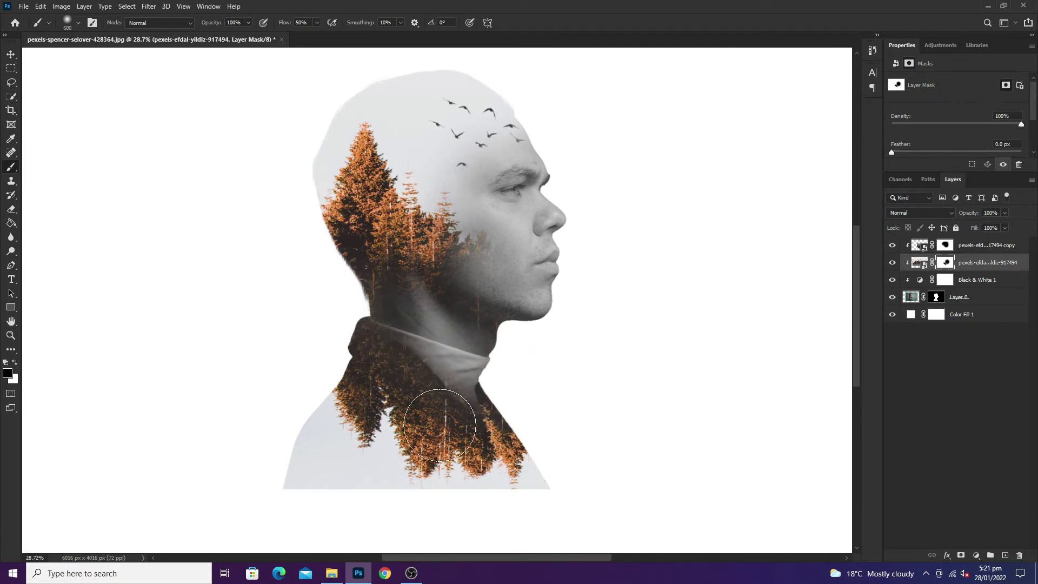
{"action": "mouse_move", "coordinate": [428, 274]}
{"action": "left_mouse_down"}
{"action": "mouse_move", "coordinate": [400, 296]}
{"action": "mouse_move", "coordinate": [423, 365]}
{"action": "mouse_move", "coordinate": [415, 358]}
{"action": "left_mouse_up"}
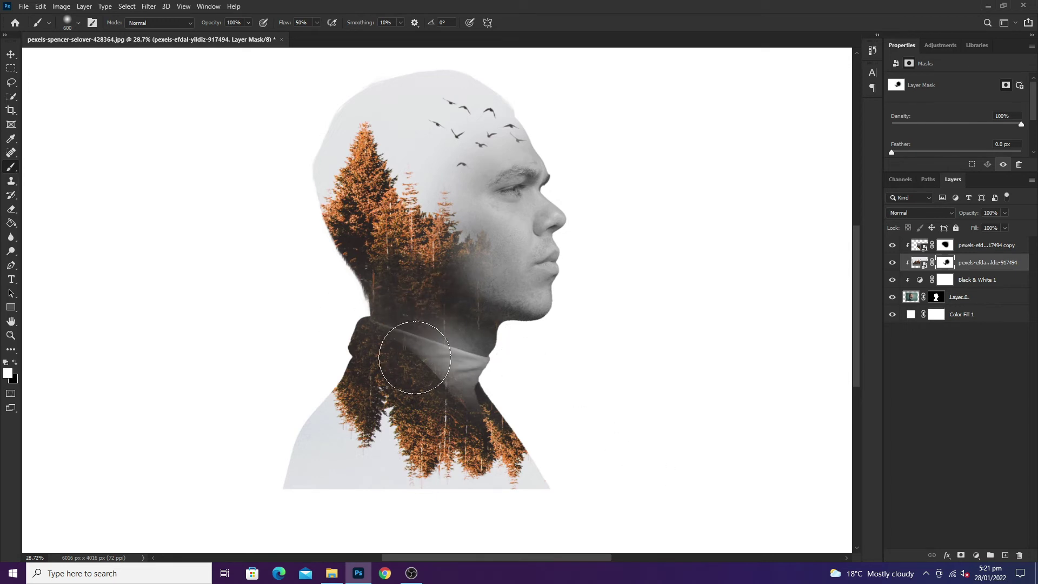
{"action": "mouse_move", "coordinate": [372, 318]}
{"action": "left_mouse_down"}
{"action": "mouse_move", "coordinate": [328, 305]}
{"action": "mouse_move", "coordinate": [413, 294]}
{"action": "left_mouse_up"}
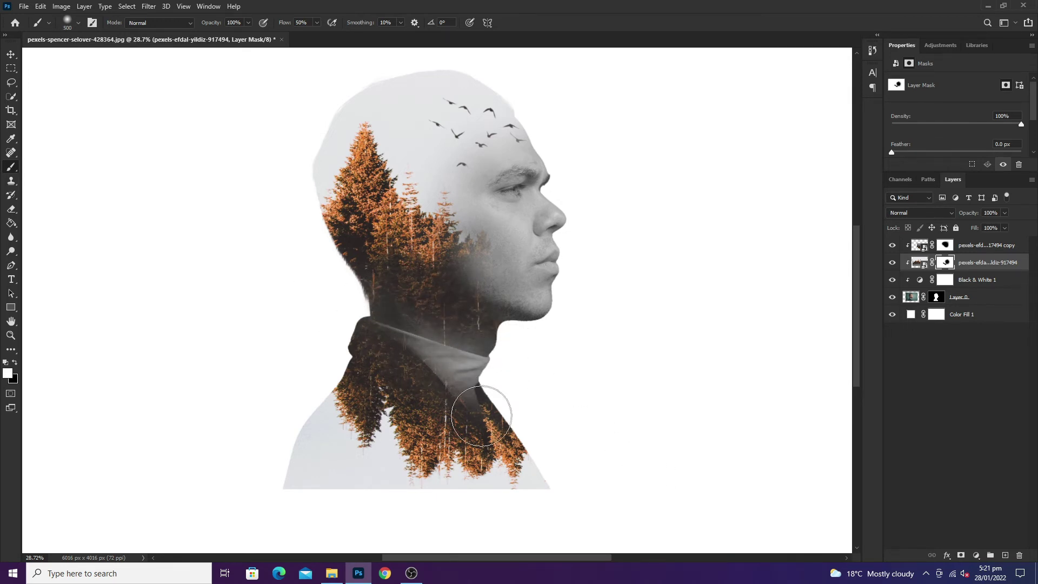
{"action": "key", "text": "bracketright"}
{"action": "key", "text": "x"}
{"action": "key", "text": "x"}
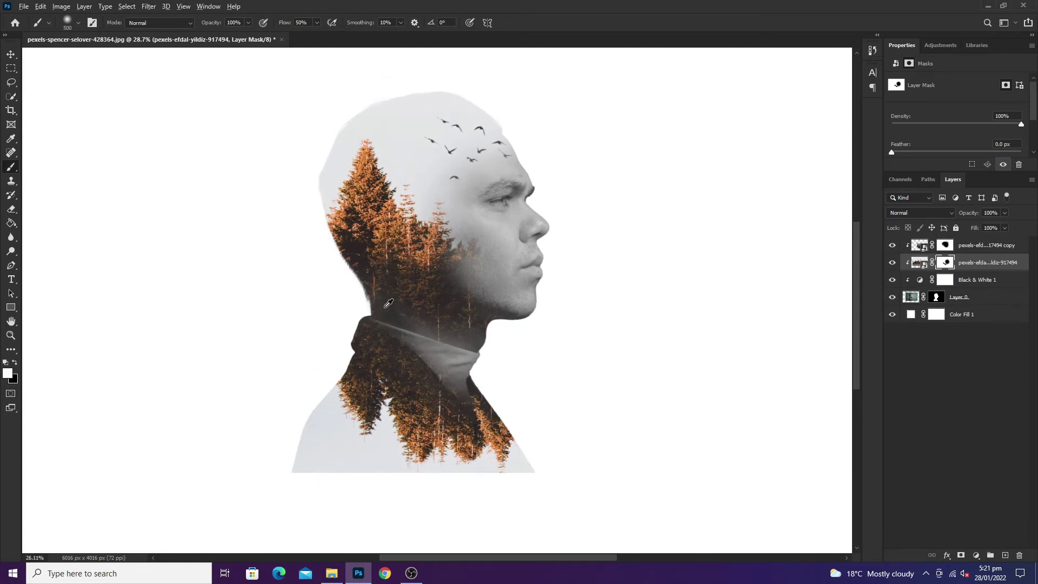
{"action": "scroll", "coordinate": [385, 312], "scroll_direction": "down", "scroll_amount": 4}
{"action": "scroll", "coordinate": [440, 354], "scroll_direction": "up", "scroll_amount": 3}
{"action": "scroll", "coordinate": [439, 354], "scroll_direction": "up", "scroll_amount": 1}
Change the Color Fill background to light grey #e5e5e7 sampled from the canvas
{"action": "key", "text": "v"}
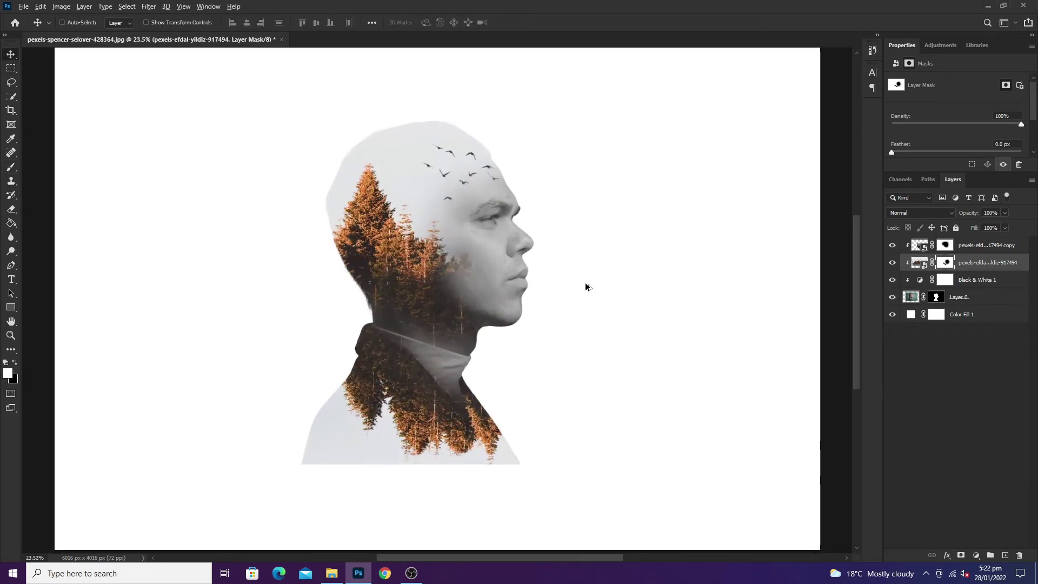
{"action": "scroll", "coordinate": [584, 287], "scroll_direction": "down", "scroll_amount": 2}
{"action": "scroll", "coordinate": [540, 289], "scroll_direction": "up", "scroll_amount": 1}
{"action": "left_click", "coordinate": [1012, 343]}
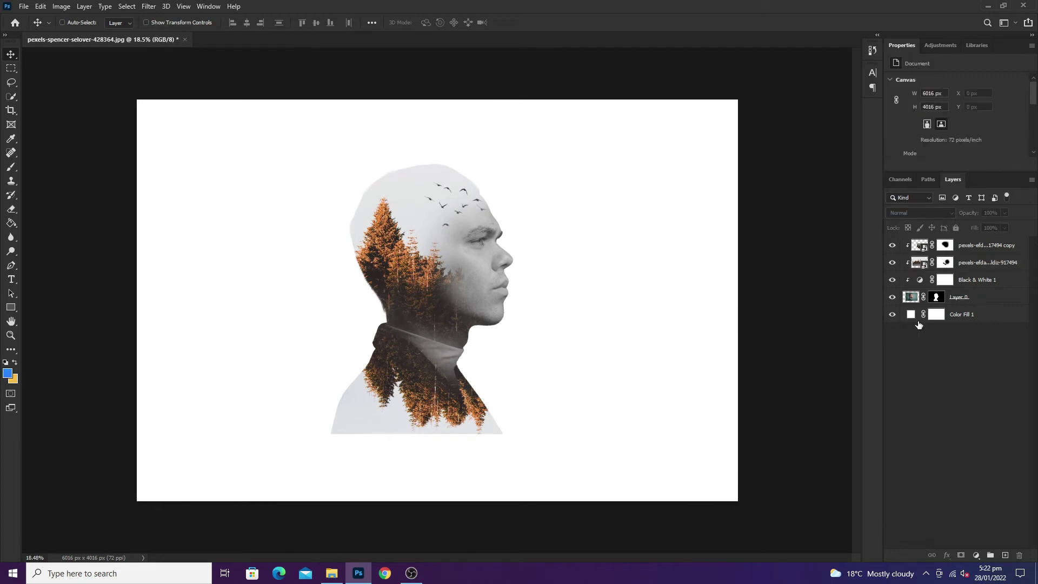
{"action": "double_click", "coordinate": [912, 315]}
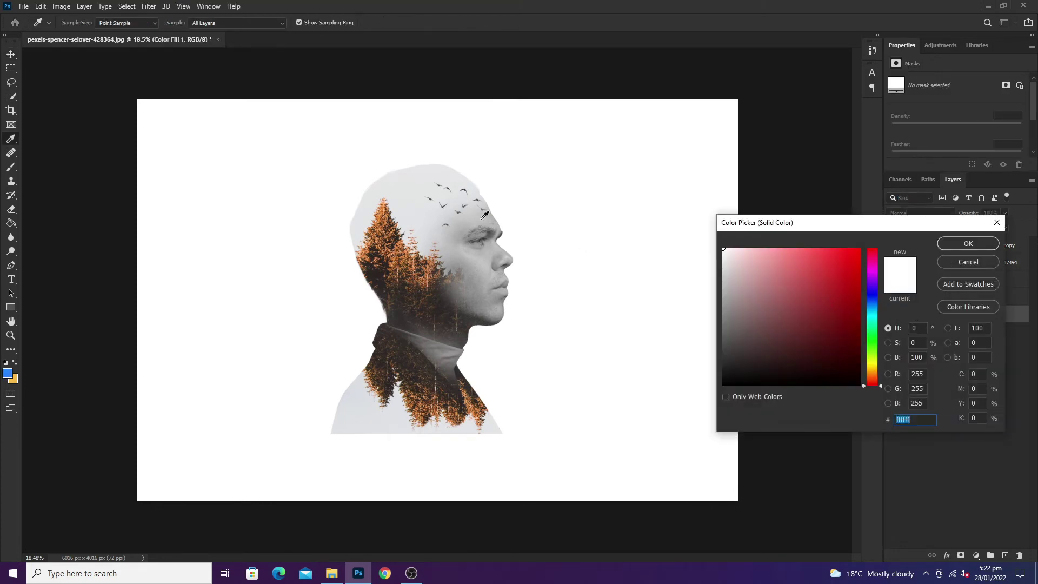
{"action": "left_click", "coordinate": [393, 176]}
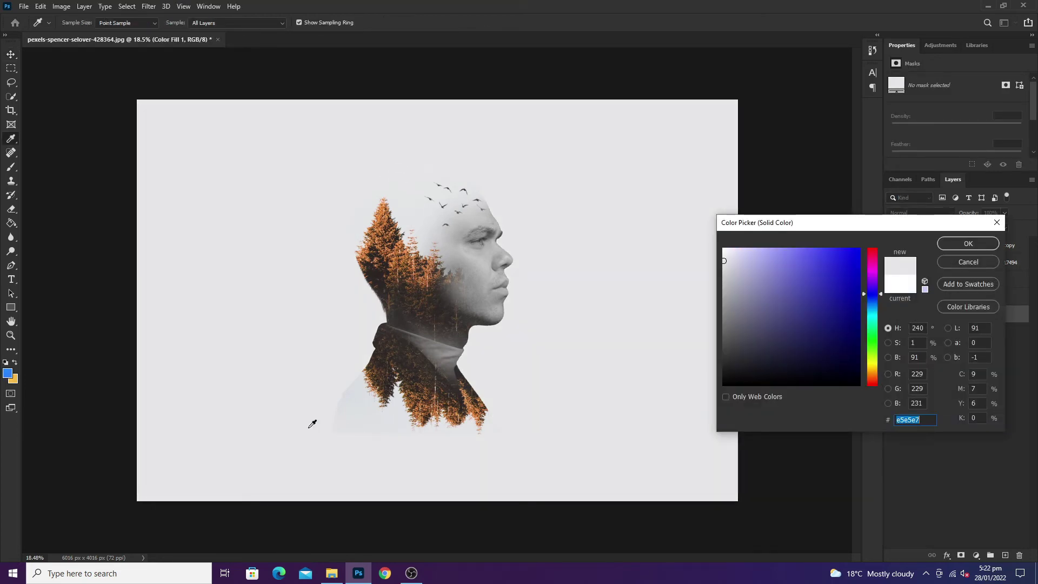
{"action": "left_click", "coordinate": [969, 243]}
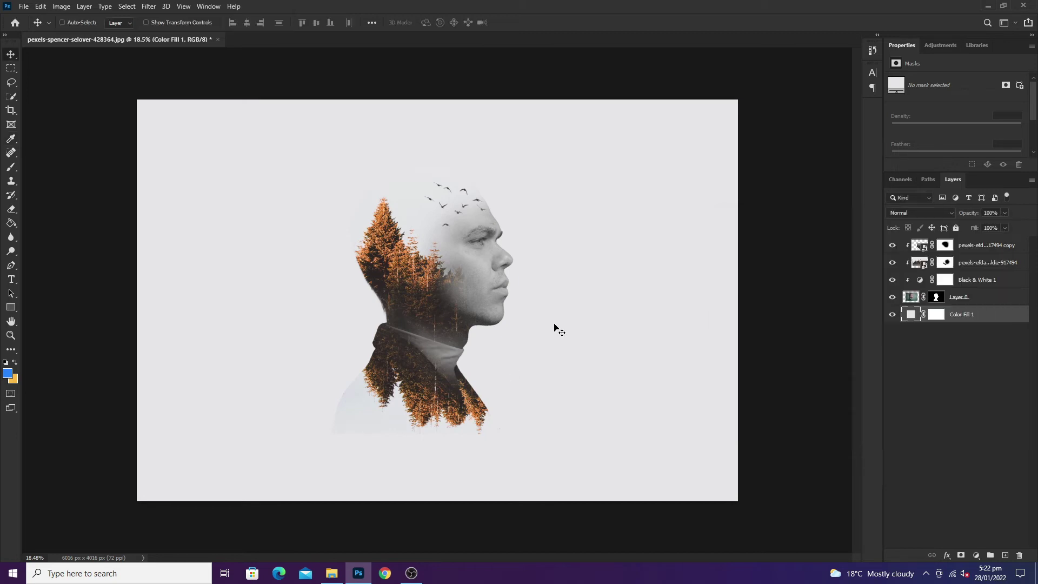
{"action": "scroll", "coordinate": [519, 368], "scroll_direction": "up", "scroll_amount": 2}
{"action": "scroll", "coordinate": [486, 394], "scroll_direction": "up", "scroll_amount": 1}
{"action": "scroll", "coordinate": [379, 393], "scroll_direction": "up", "scroll_amount": 1}
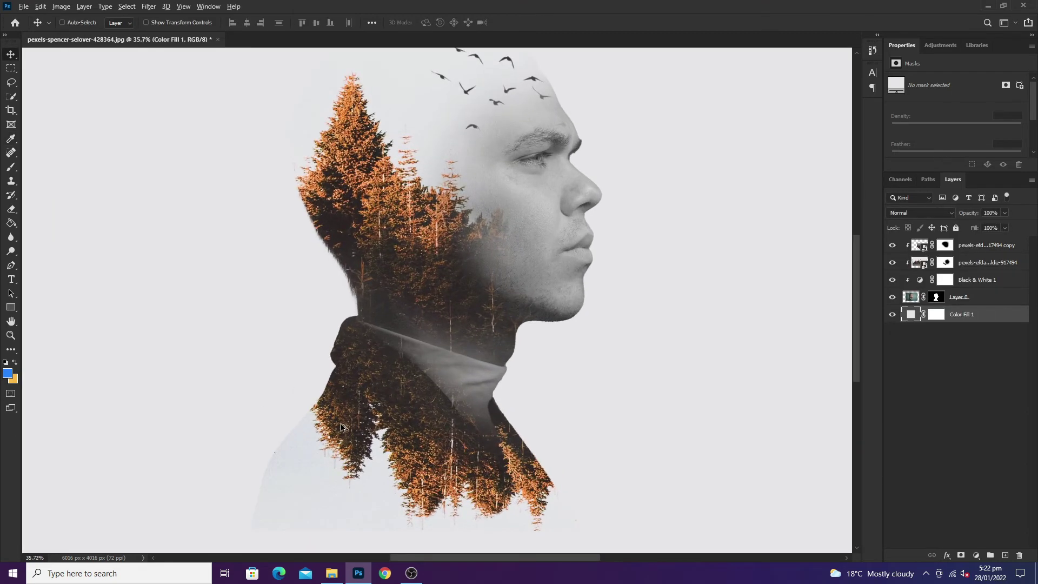
Toggle layer visibility to inspect the backdrop, then select the portrait Layer 0
{"action": "scroll", "coordinate": [342, 427], "scroll_direction": "down", "scroll_amount": 1}
{"action": "scroll", "coordinate": [433, 379], "scroll_direction": "down", "scroll_amount": 1}
{"action": "scroll", "coordinate": [523, 324], "scroll_direction": "down", "scroll_amount": 1}
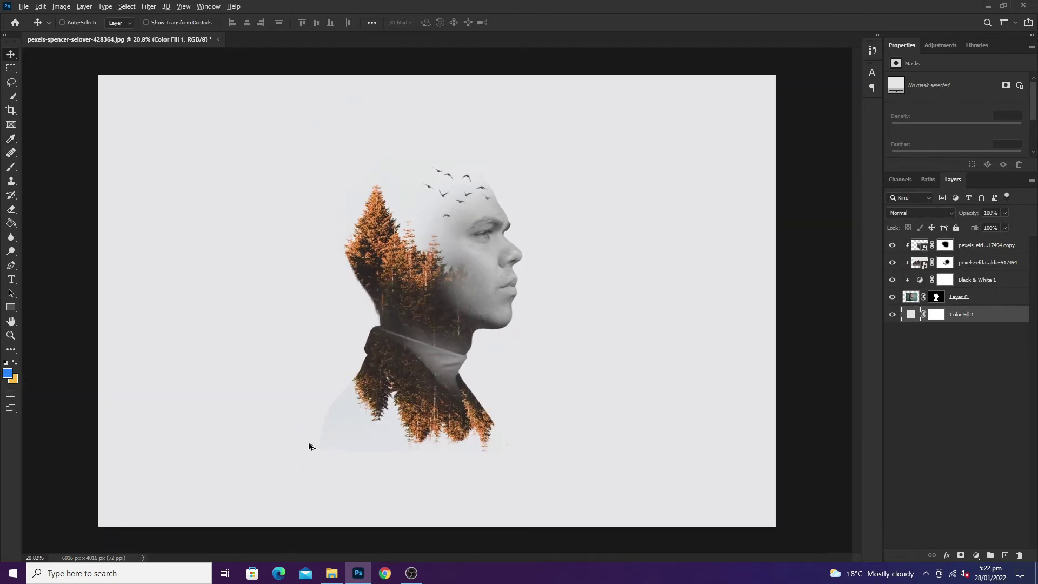
{"action": "scroll", "coordinate": [310, 446], "scroll_direction": "up", "scroll_amount": 1}
{"action": "scroll", "coordinate": [367, 399], "scroll_direction": "down", "scroll_amount": 1}
{"action": "scroll", "coordinate": [387, 378], "scroll_direction": "up", "scroll_amount": 1}
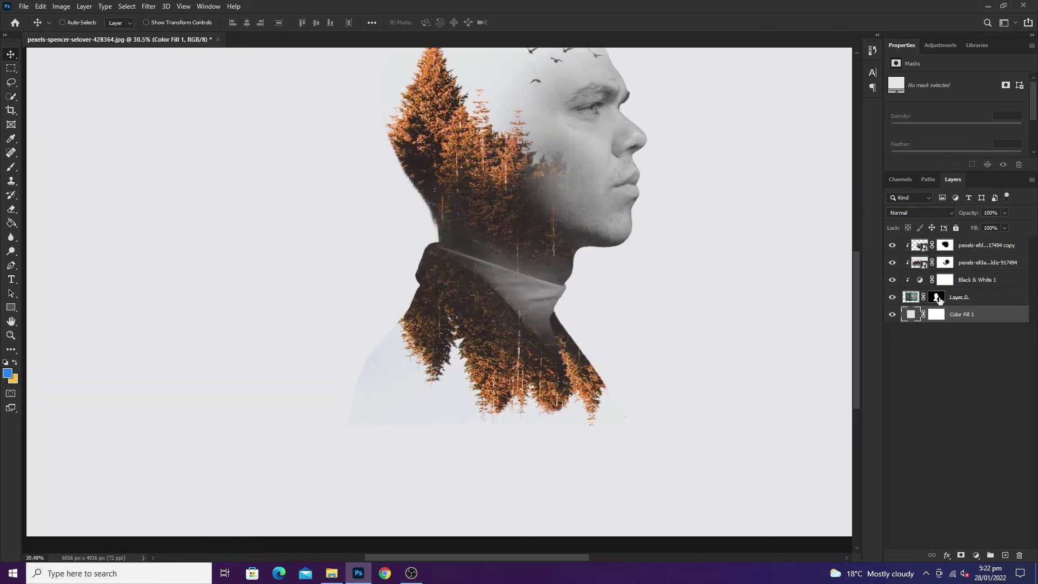
{"action": "left_click", "coordinate": [892, 262]}
{"action": "left_click", "coordinate": [892, 297]}
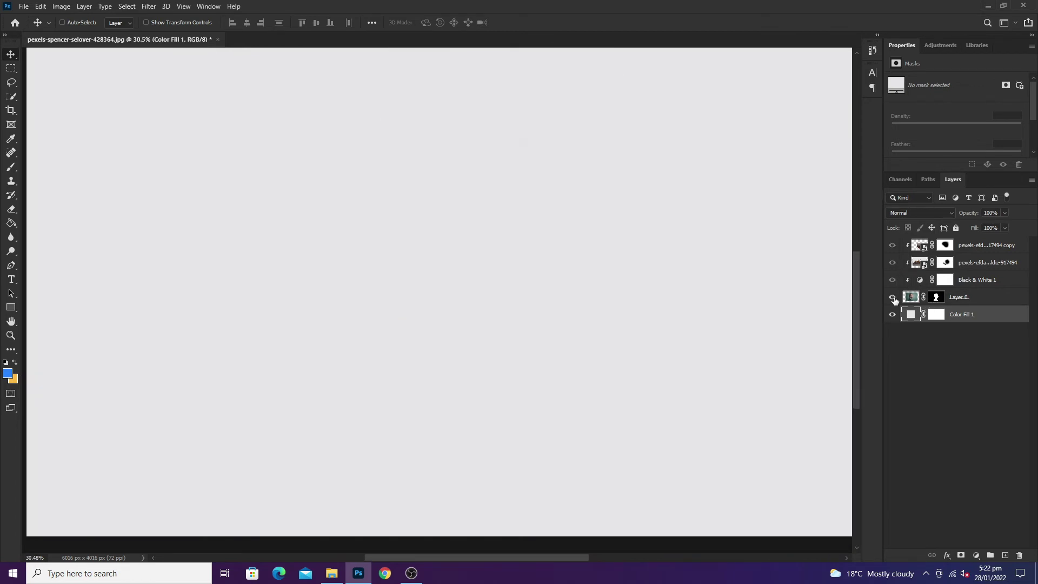
{"action": "left_click", "coordinate": [909, 298]}
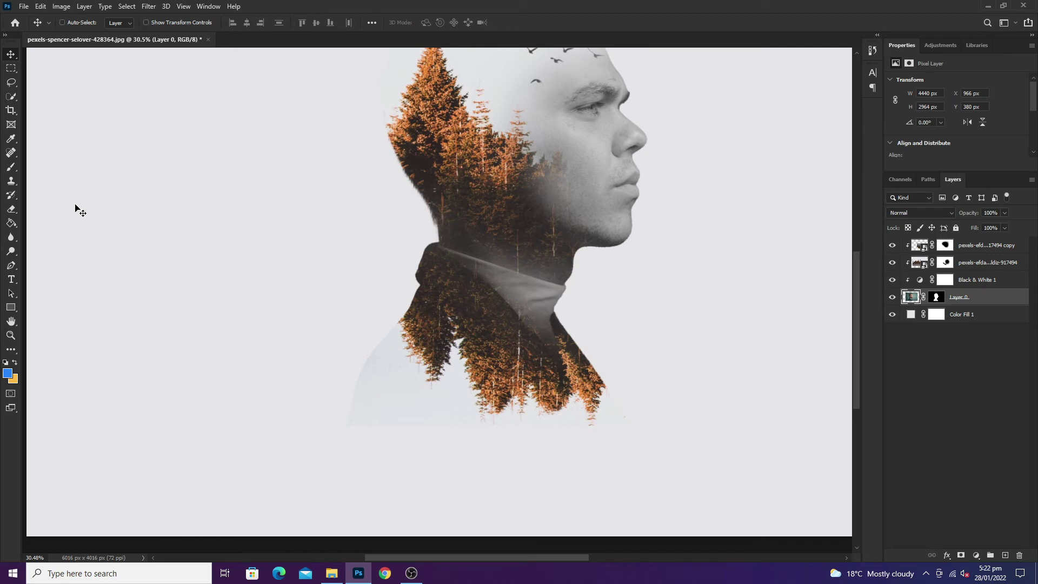
Erase the coat's lower-left edge on Layer 0 with a soft round eraser
{"action": "left_click", "coordinate": [13, 210]}
{"action": "left_click", "coordinate": [78, 23]}
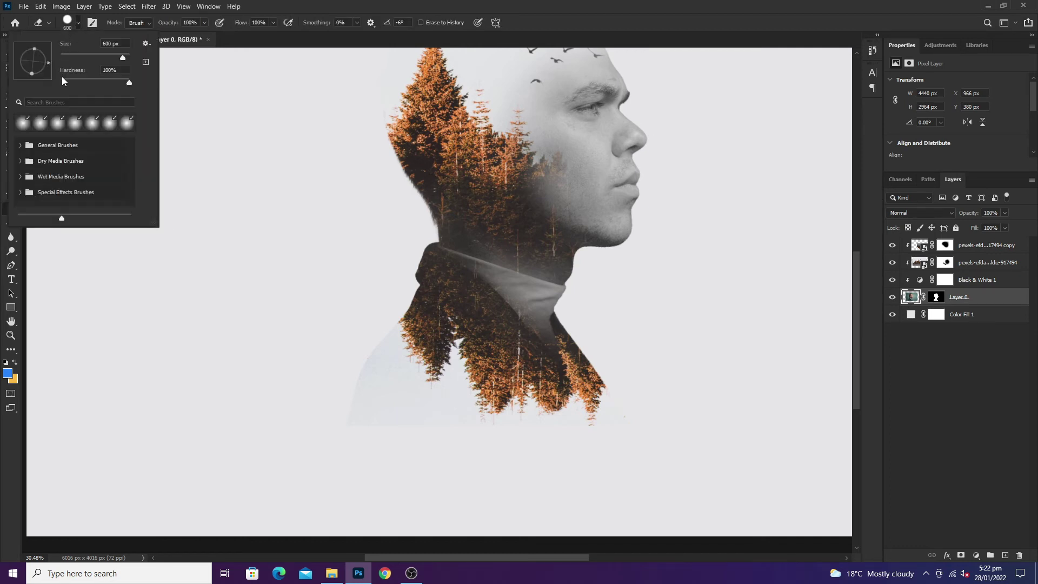
{"action": "left_click", "coordinate": [60, 81]}
{"action": "key", "text": "Return"}
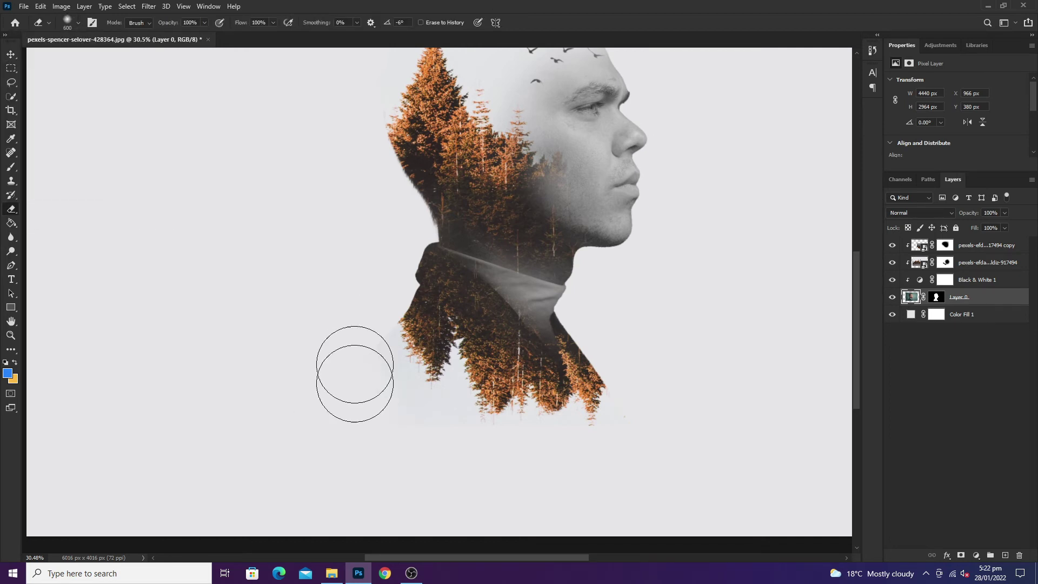
{"action": "mouse_move", "coordinate": [355, 376]}
{"action": "left_mouse_down"}
{"action": "mouse_move", "coordinate": [355, 360]}
{"action": "mouse_move", "coordinate": [359, 456]}
{"action": "mouse_move", "coordinate": [514, 452]}
{"action": "mouse_move", "coordinate": [547, 463]}
{"action": "mouse_move", "coordinate": [338, 410]}
{"action": "mouse_move", "coordinate": [404, 447]}
{"action": "mouse_move", "coordinate": [529, 489]}
{"action": "mouse_move", "coordinate": [656, 410]}
{"action": "mouse_move", "coordinate": [456, 443]}
{"action": "left_mouse_up"}
{"action": "scroll", "coordinate": [455, 443], "scroll_direction": "down", "scroll_amount": 3}
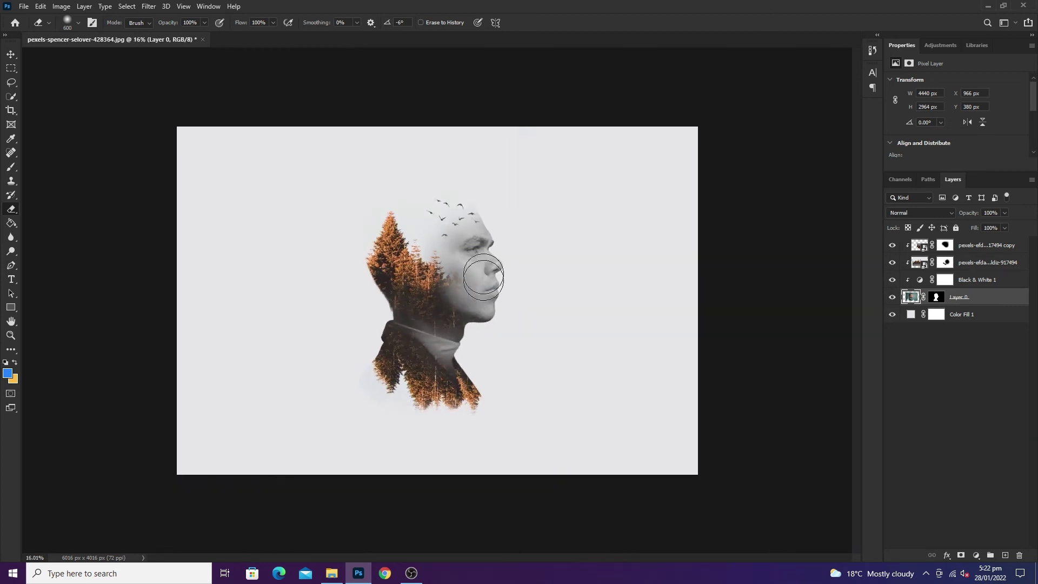
{"action": "scroll", "coordinate": [443, 206], "scroll_direction": "down", "scroll_amount": 2}
{"action": "scroll", "coordinate": [482, 371], "scroll_direction": "up", "scroll_amount": 1}
{"action": "scroll", "coordinate": [482, 370], "scroll_direction": "up", "scroll_amount": 1}
{"action": "left_click", "coordinate": [11, 54]}
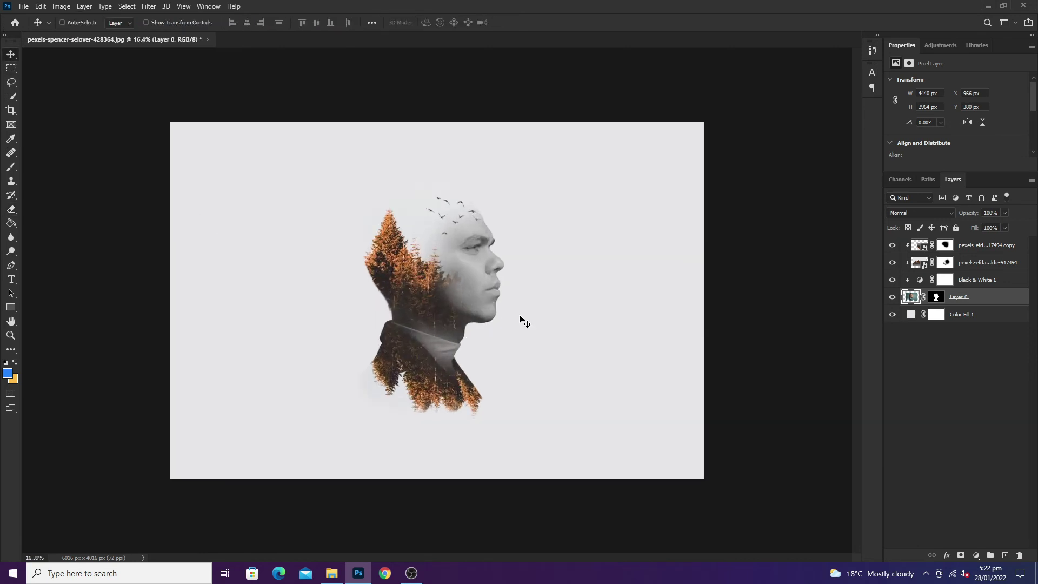
{"action": "scroll", "coordinate": [486, 314], "scroll_direction": "up", "scroll_amount": 1}
{"action": "scroll", "coordinate": [436, 308], "scroll_direction": "up", "scroll_amount": 1}
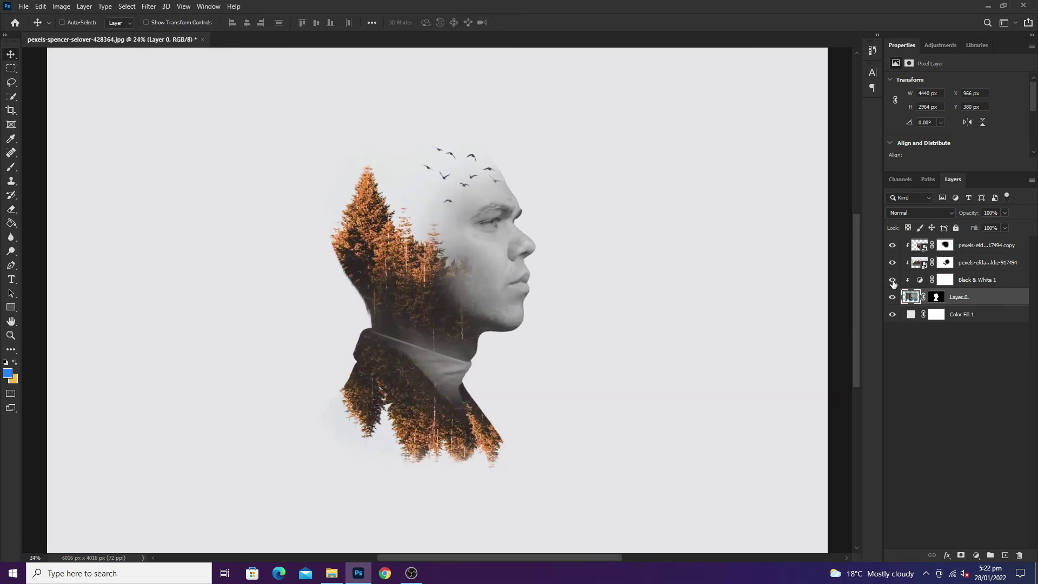
{"action": "scroll", "coordinate": [528, 306], "scroll_direction": "down", "scroll_amount": 1}
Add a Photo Filter adjustment layer above the top forest copy layer
{"action": "left_click", "coordinate": [968, 246]}
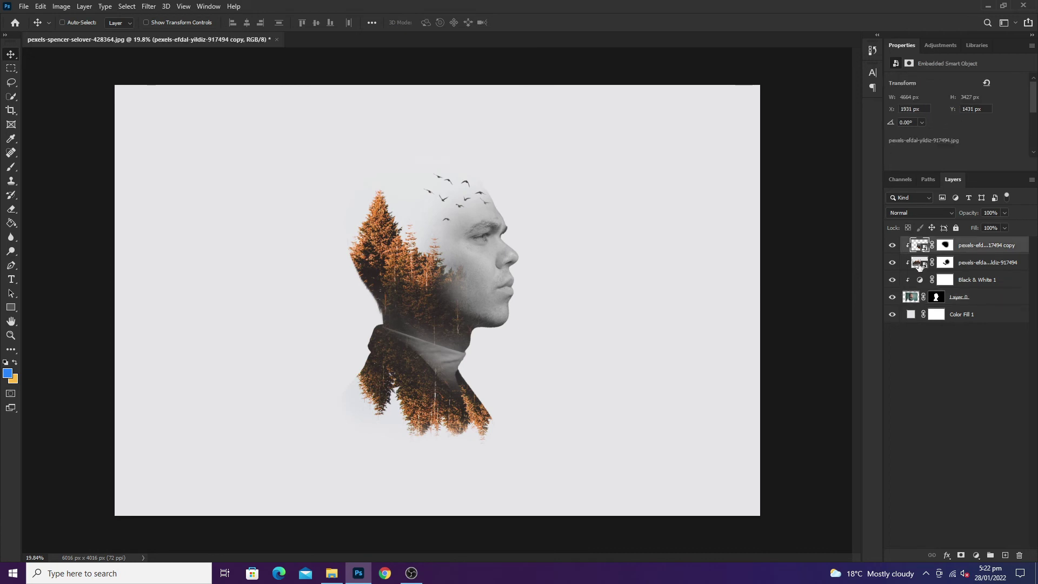
{"action": "scroll", "coordinate": [481, 303], "scroll_direction": "down", "scroll_amount": 1}
{"action": "scroll", "coordinate": [481, 303], "scroll_direction": "up", "scroll_amount": 1}
{"action": "left_click", "coordinate": [976, 554]}
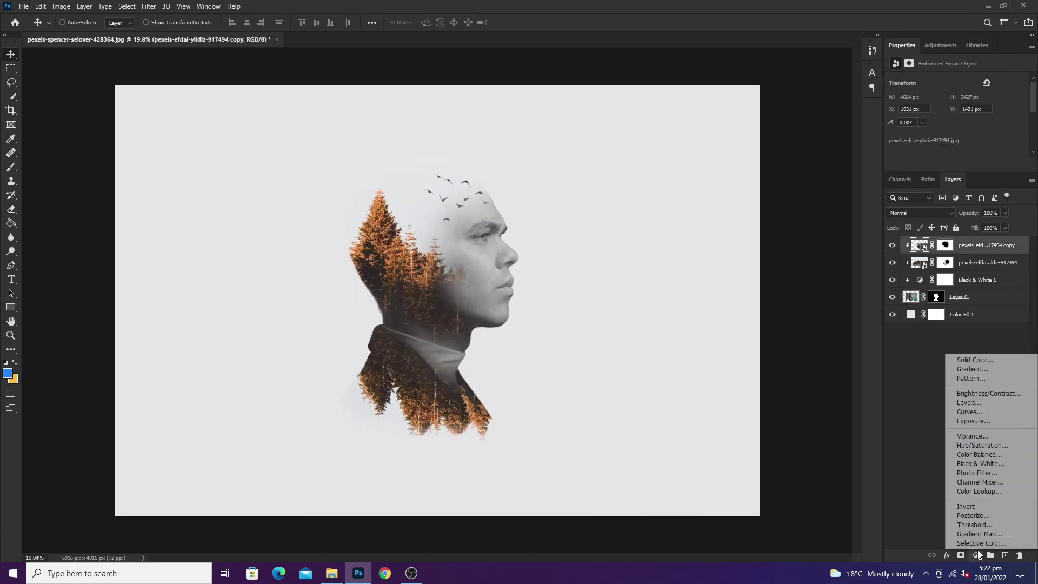
{"action": "left_click", "coordinate": [968, 473]}
Set the Photo Filter colour to crimson at 64% opacity and fit the canvas on screen
{"action": "left_click", "coordinate": [925, 97]}
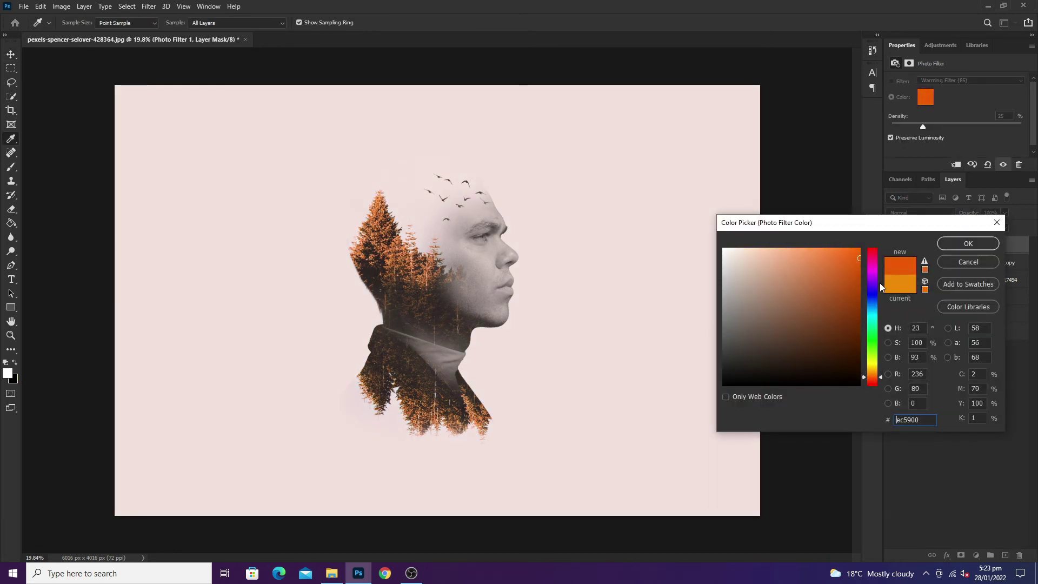
{"action": "left_click", "coordinate": [868, 254]}
{"action": "left_click", "coordinate": [967, 243]}
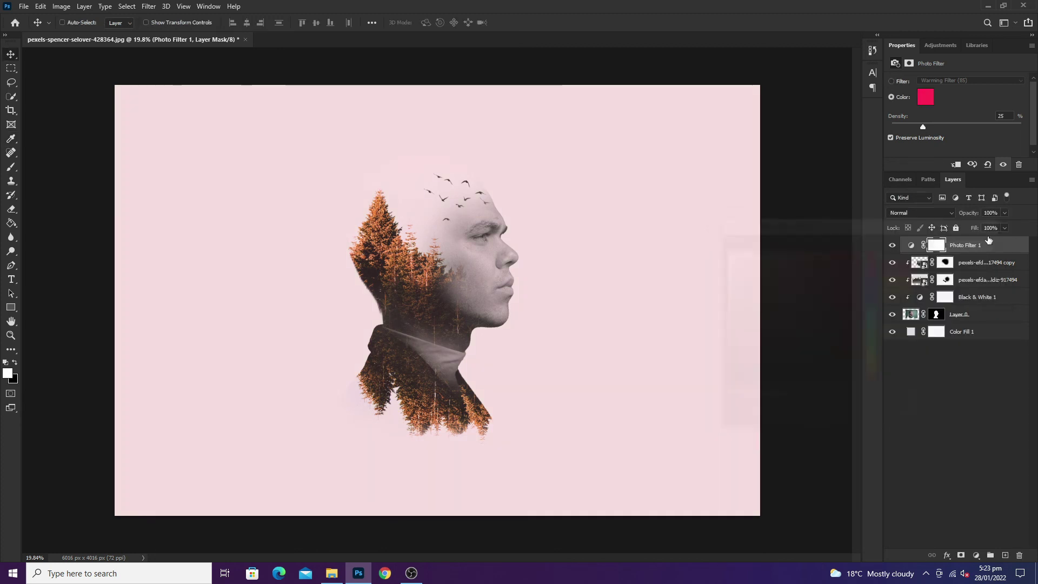
{"action": "mouse_move", "coordinate": [1004, 212]}
{"action": "left_mouse_down"}
{"action": "mouse_move", "coordinate": [974, 226]}
{"action": "mouse_move", "coordinate": [989, 226]}
{"action": "left_mouse_up"}
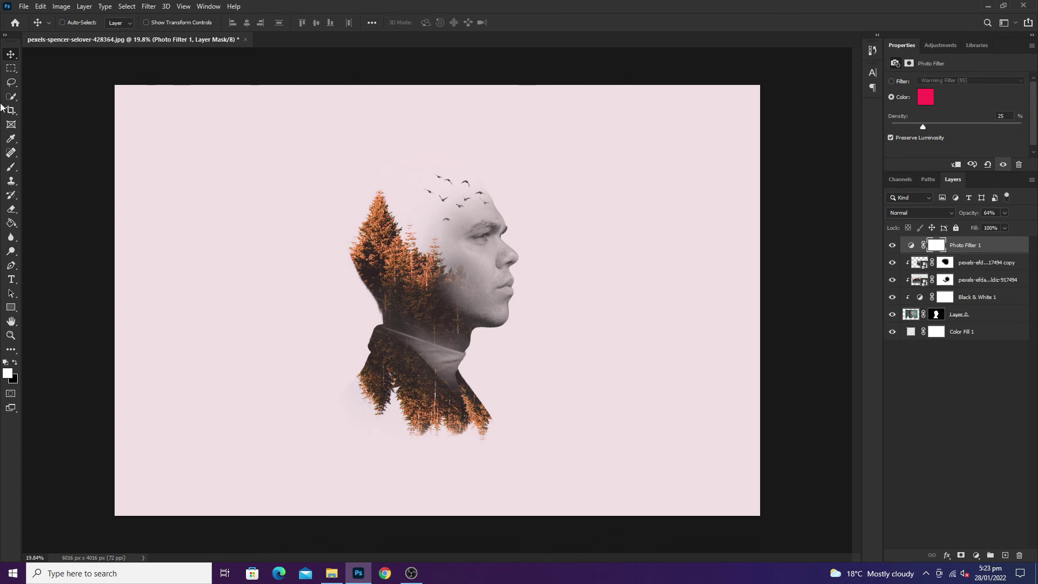
{"action": "key", "text": "ctrl+minus"}
{"action": "key", "text": "ctrl+minus"}
{"action": "key", "text": "ctrl+minus"}
{"action": "key", "text": "ctrl+0"}
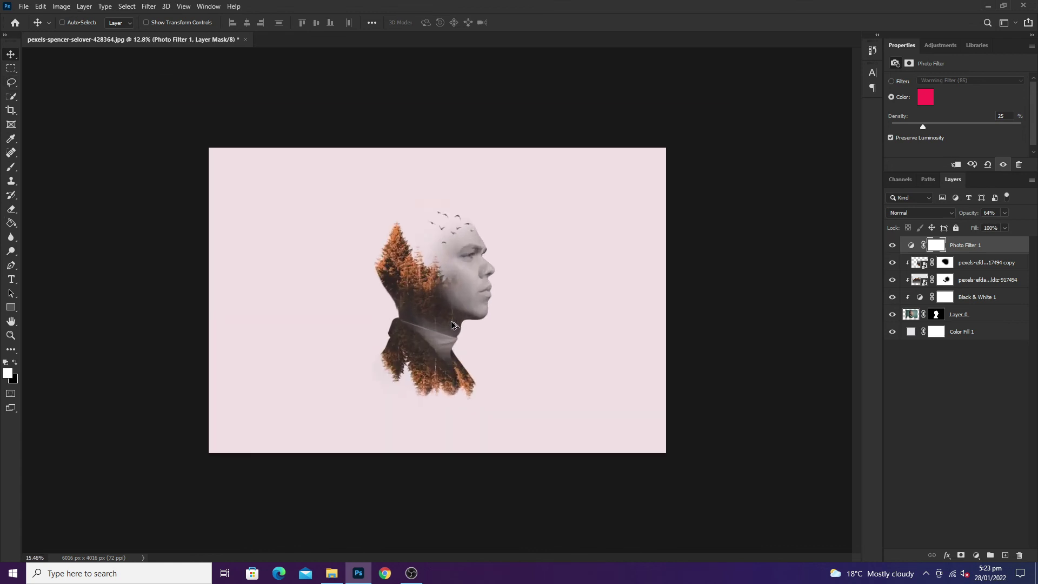
{"action": "key", "text": "ctrl+minus"}
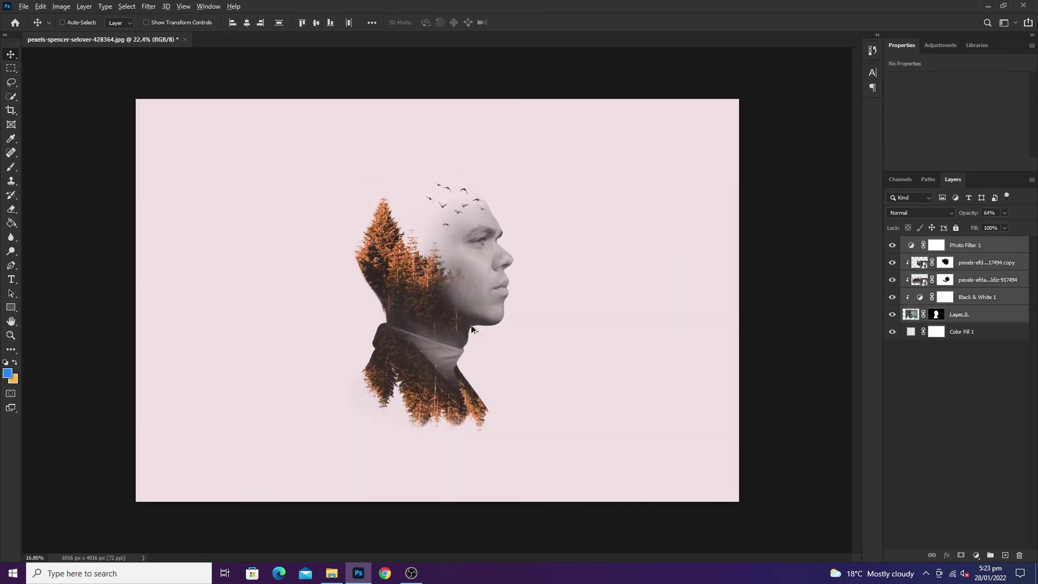
Add a Black & White adjustment above the forest copy and lower its opacity to 11%
{"action": "left_click", "coordinate": [960, 263]}
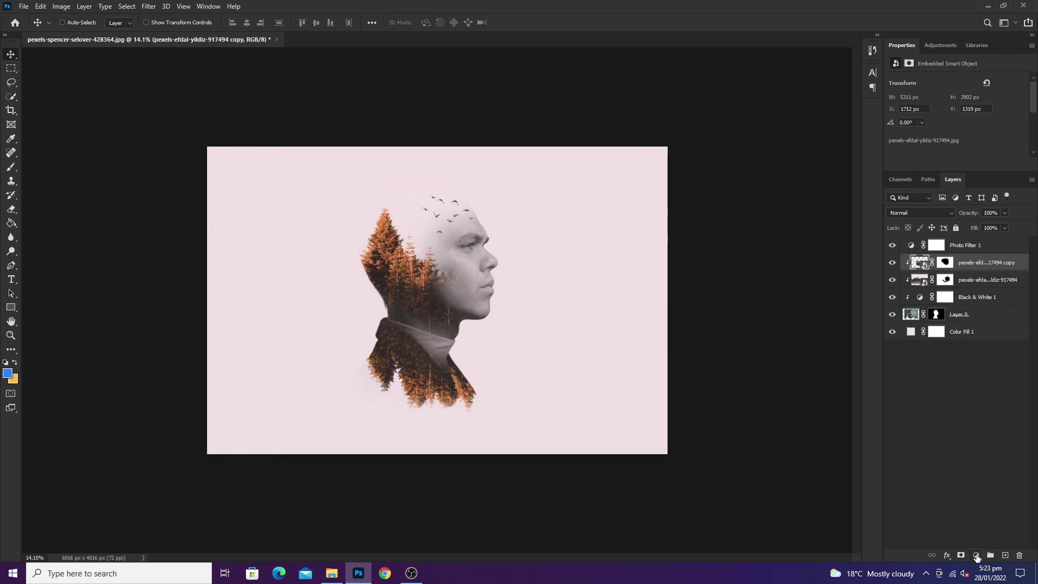
{"action": "left_click", "coordinate": [977, 557]}
{"action": "left_click", "coordinate": [967, 466]}
{"action": "left_click", "coordinate": [1004, 214]}
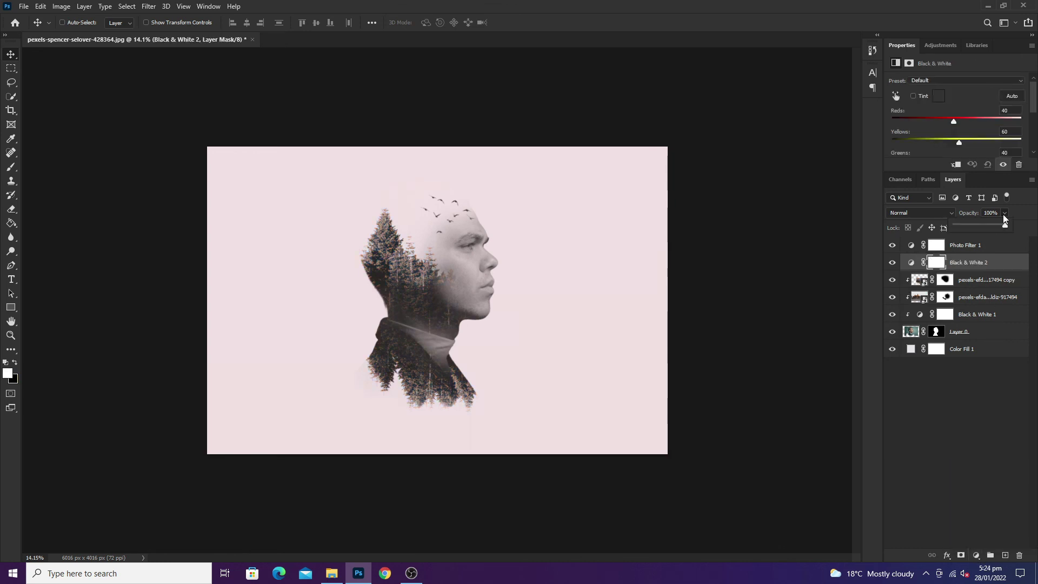
{"action": "left_click_drag", "start_coordinate": [1004, 224], "coordinate": [962, 229]}
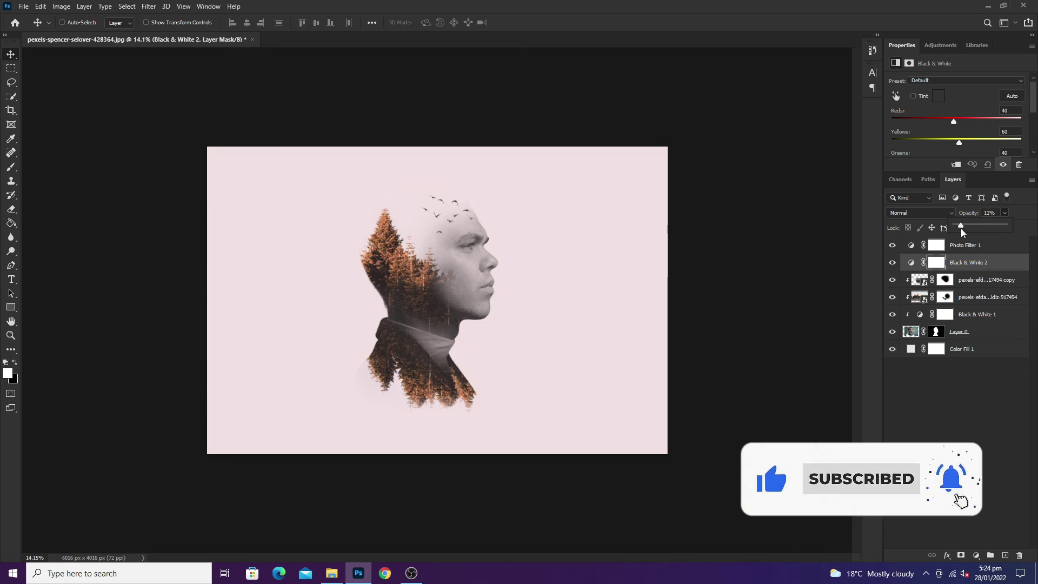